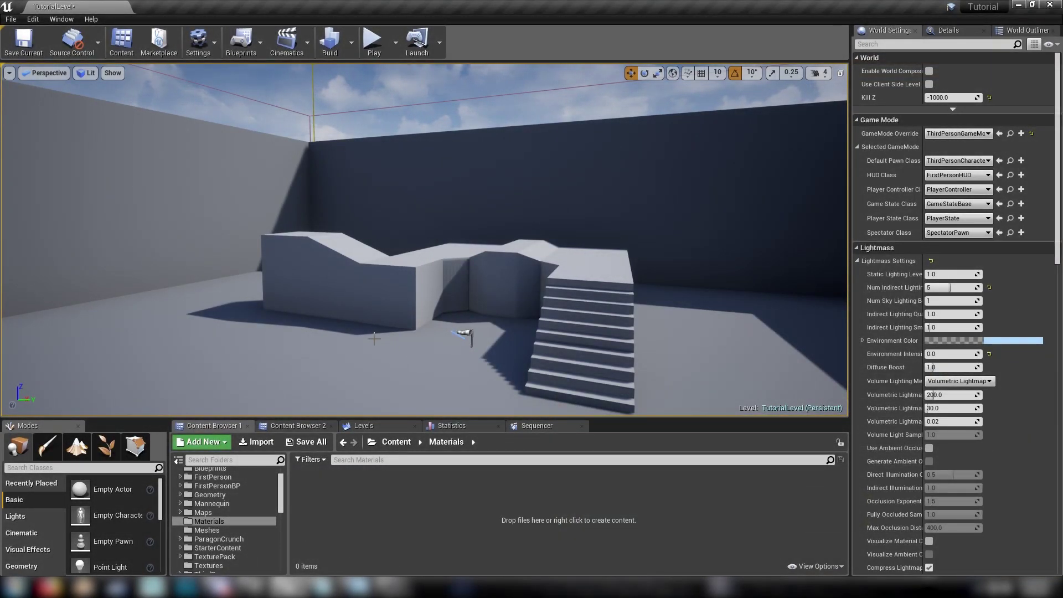
right_click_drag(394, 346, 394, 347)
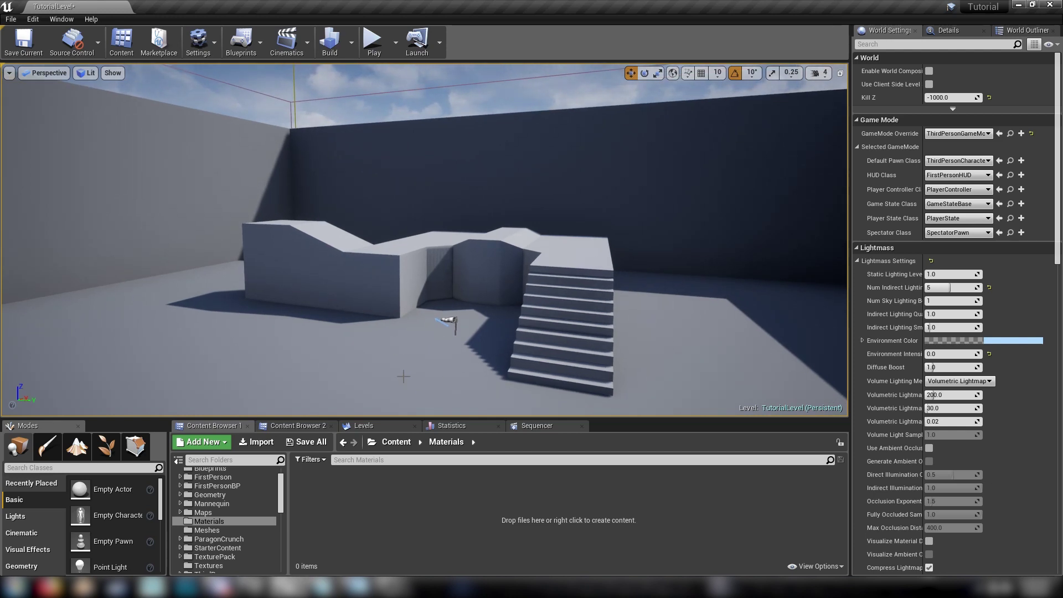
right_click_drag(442, 364, 398, 361)
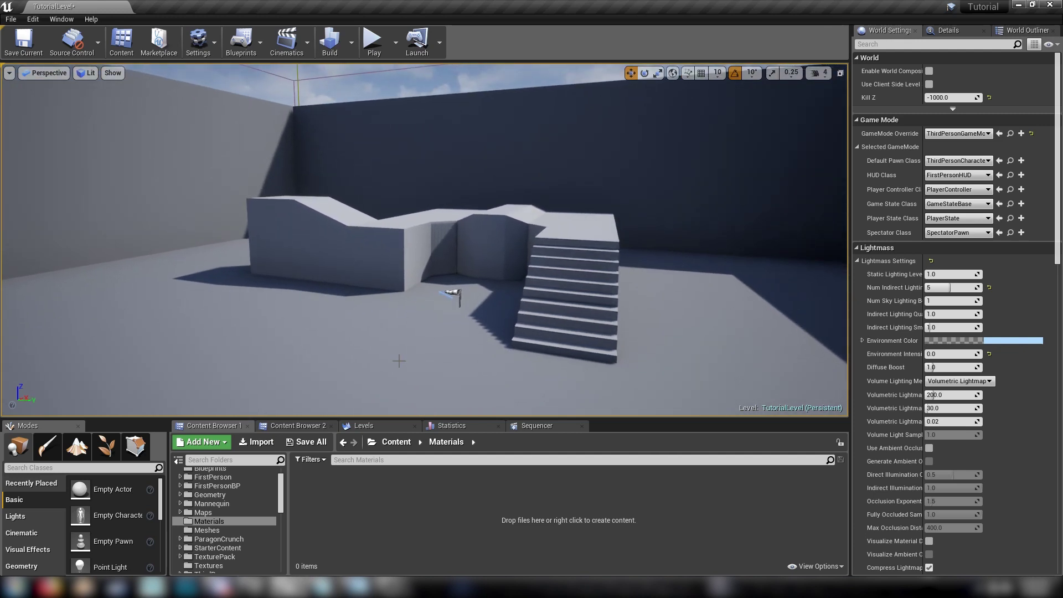
Create a new material named RadialBlur_PP in the Materials folder and open it for editing
right_click(422, 505)
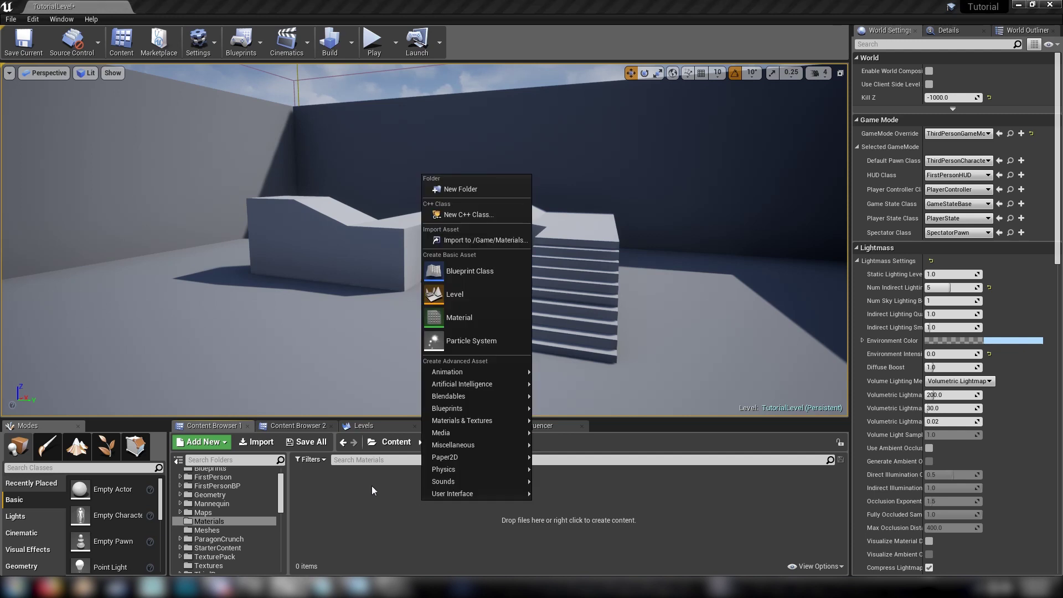
left_click(457, 317)
type("RadialB")
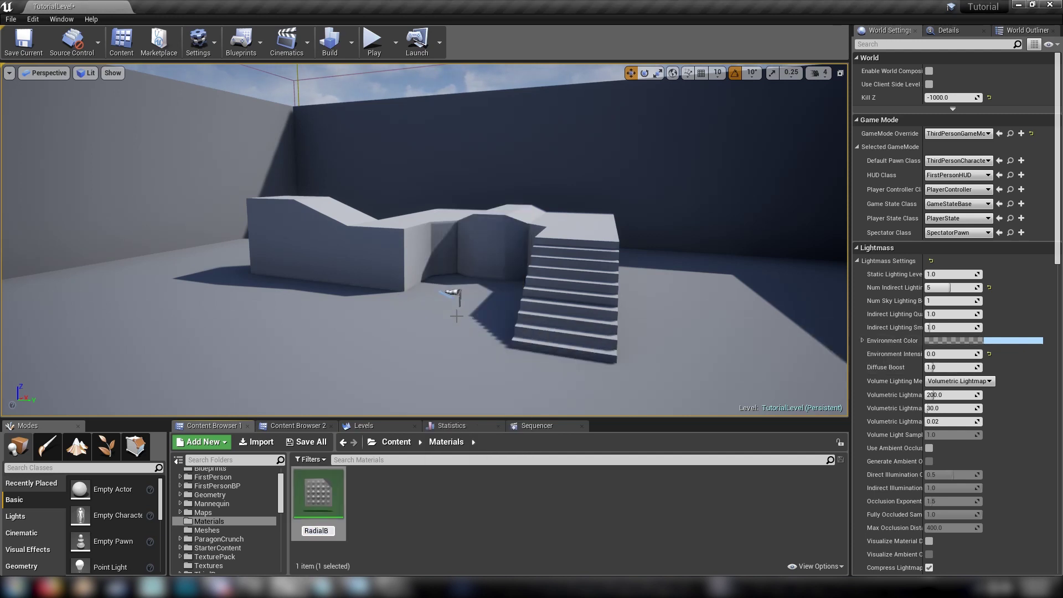
type("lur_PP")
key("Return")
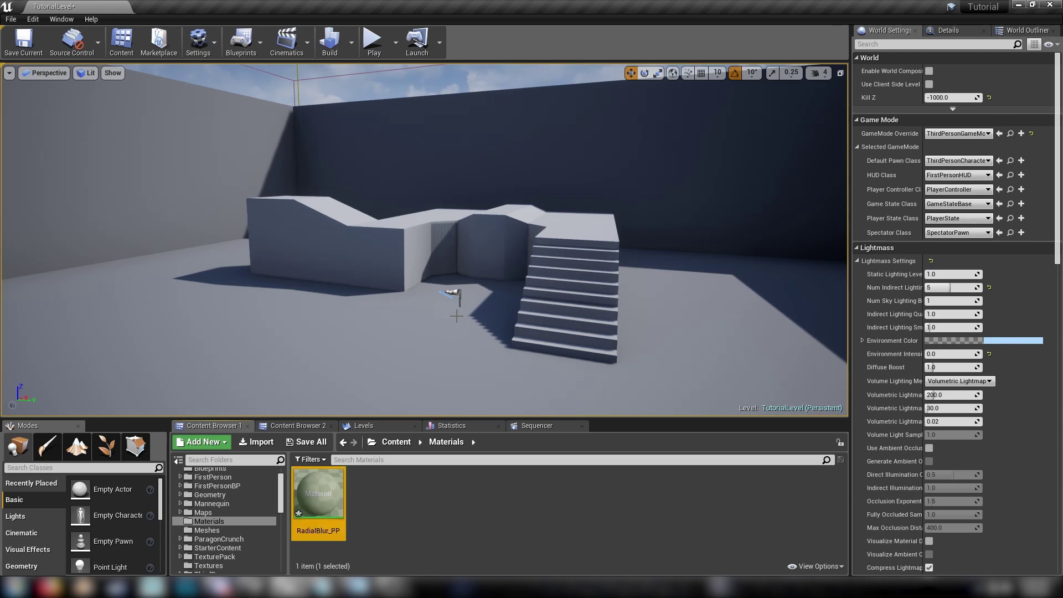
left_click(456, 473)
left_click(313, 496)
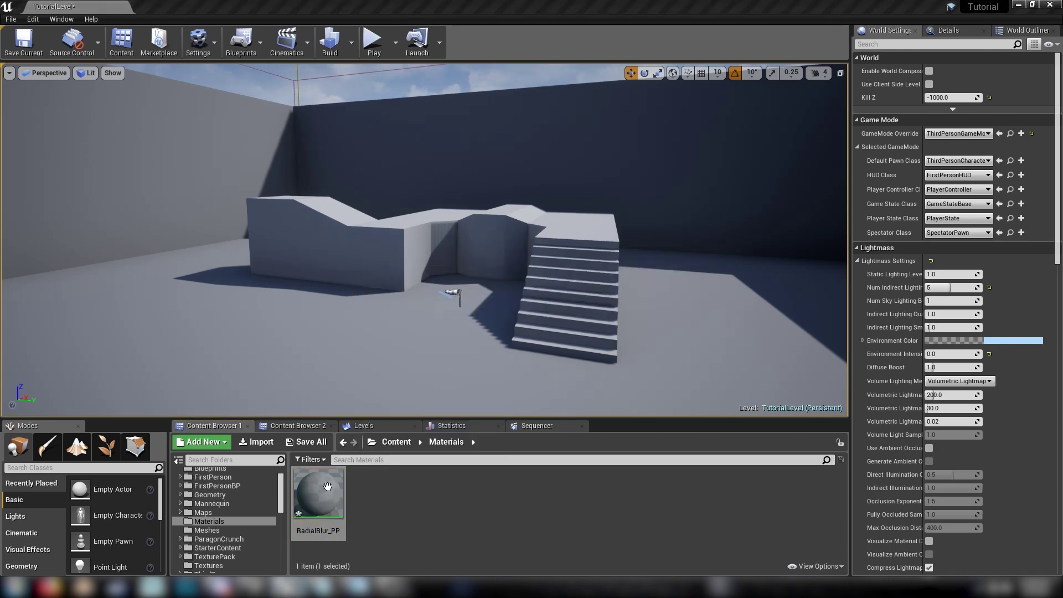
double_click(316, 495)
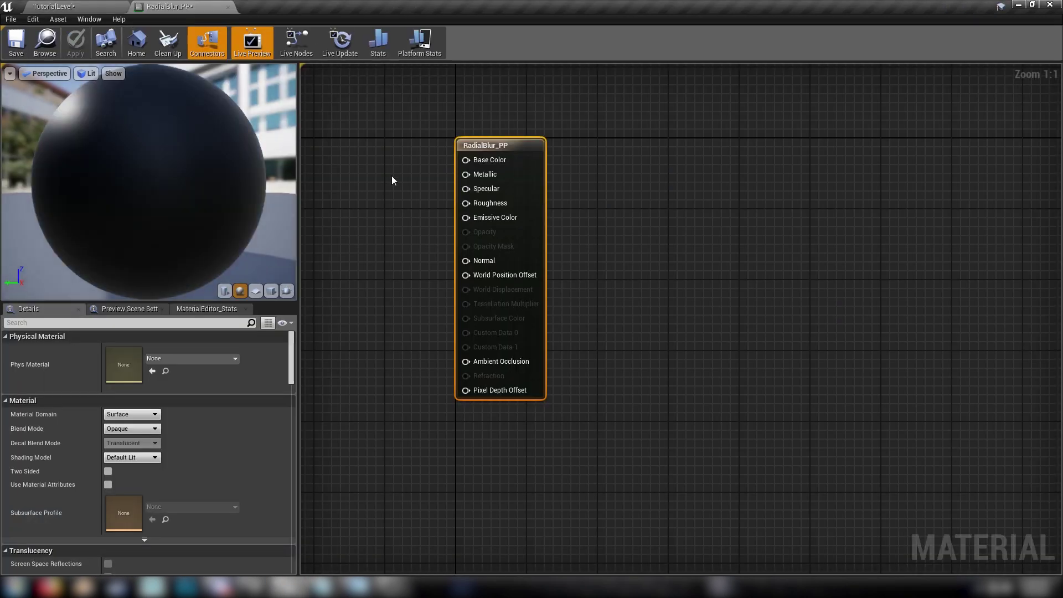
Set the Material Domain of RadialBlur_PP to Post Process
right_click_drag(633, 218, 743, 239)
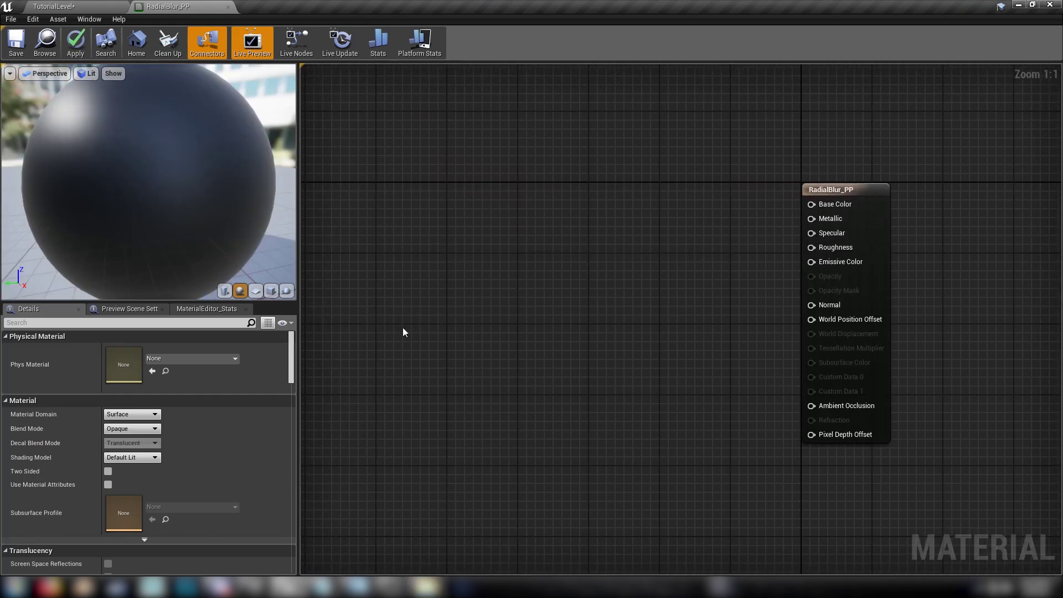
left_click(833, 277)
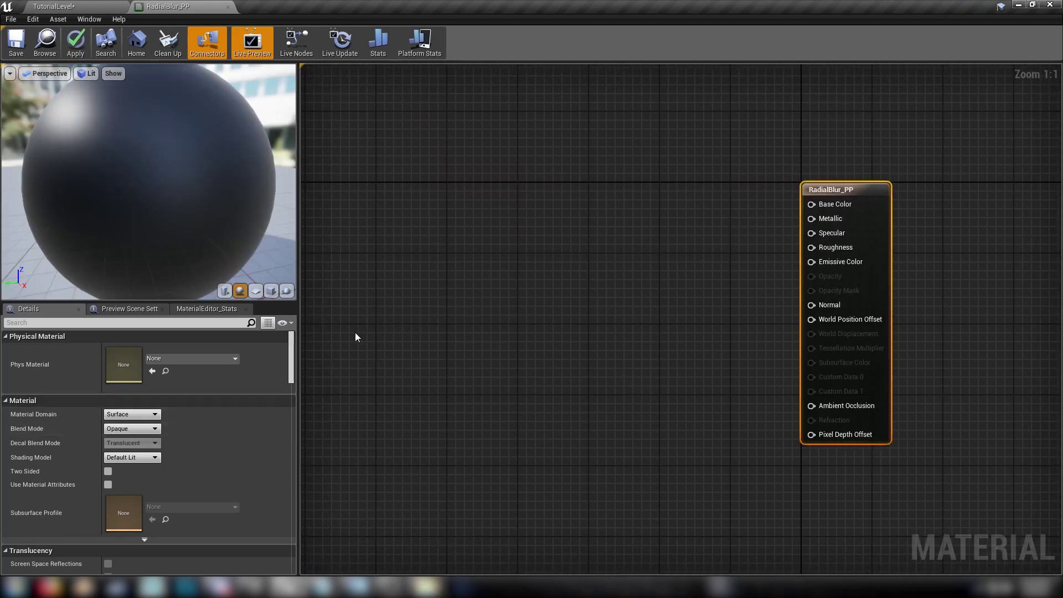
left_click(132, 414)
left_click(125, 453)
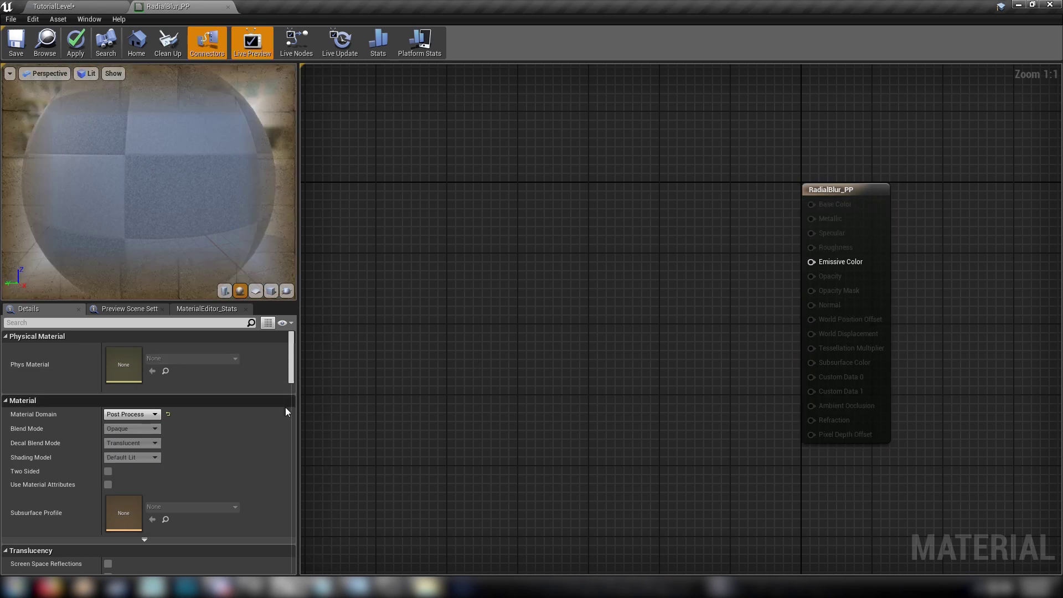
Add a SceneTexture node to the graph and set its Scene Texture Id to PostProcessInput0
right_click_drag(712, 285, 660, 286)
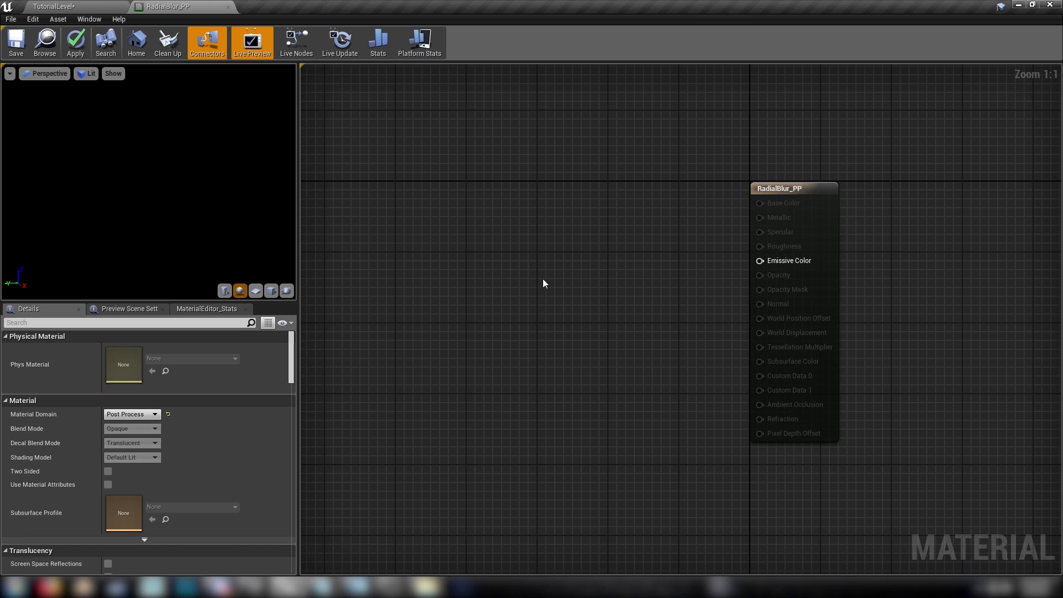
right_click(486, 236)
type("scenete")
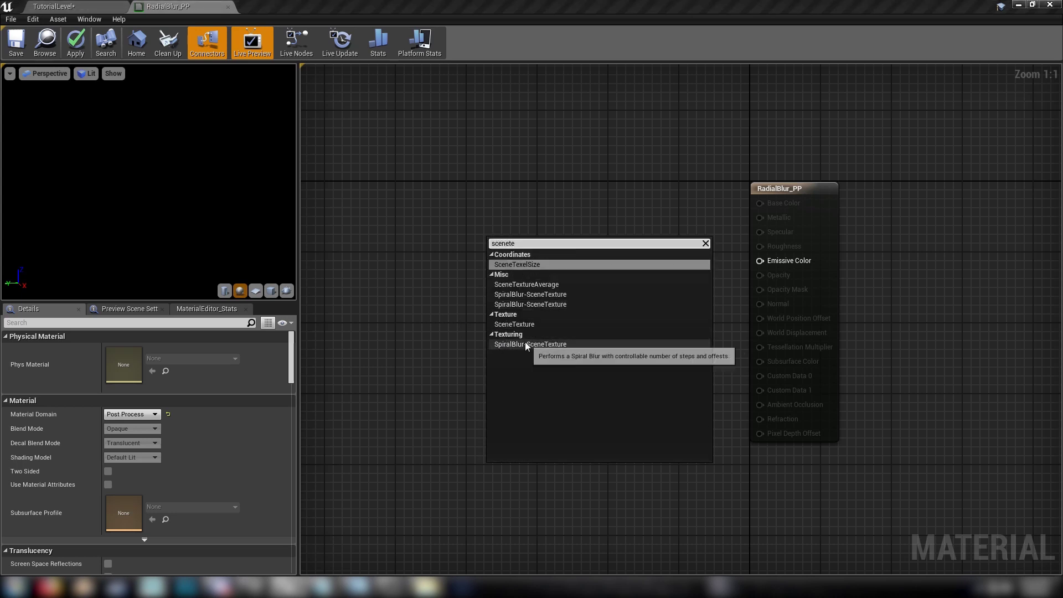
left_click(524, 325)
left_click(131, 350)
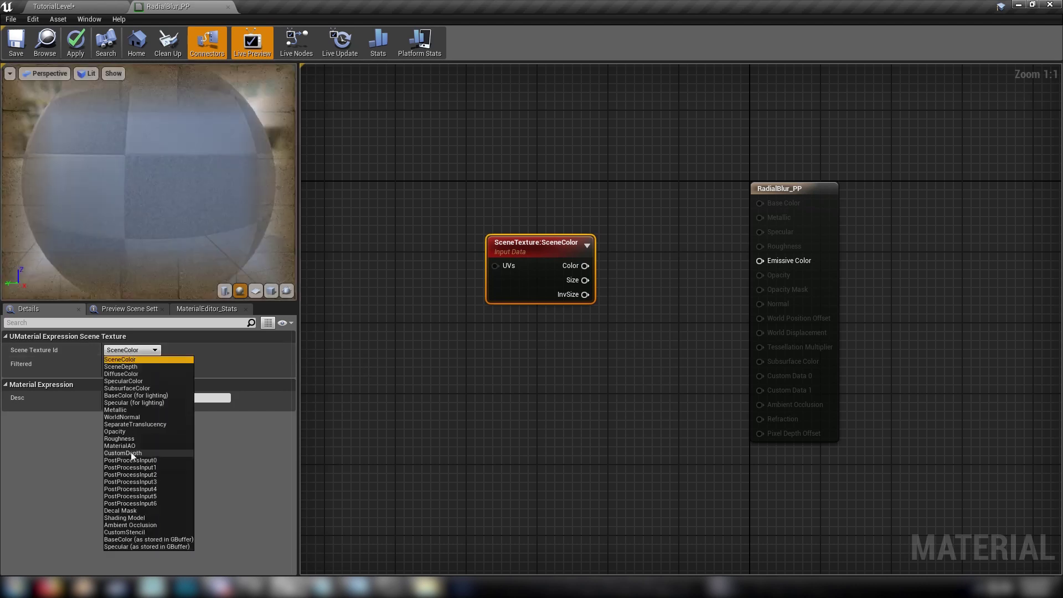
left_click(133, 462)
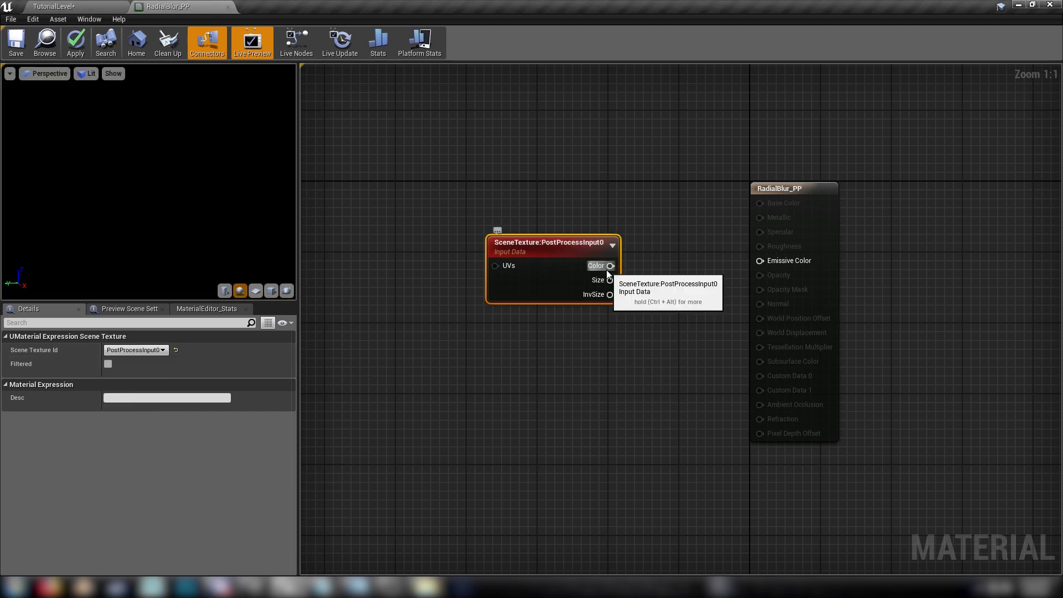
Connect the SceneTexture Color output to Emissive Color, check the result on the preview sphere, and break the link
left_click_drag(608, 267, 795, 263)
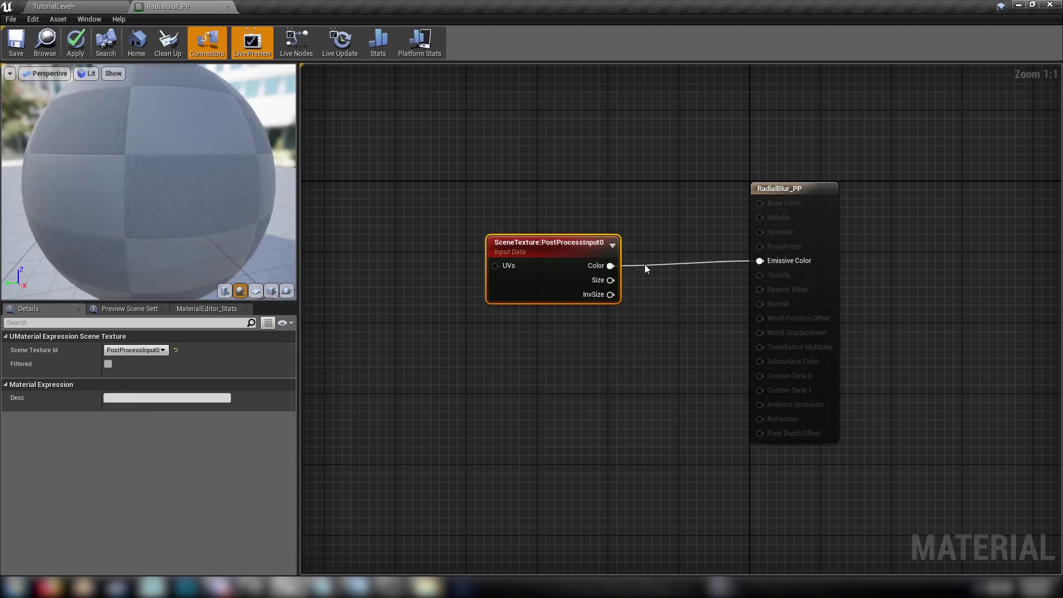
scroll(128, 206, "down", 5)
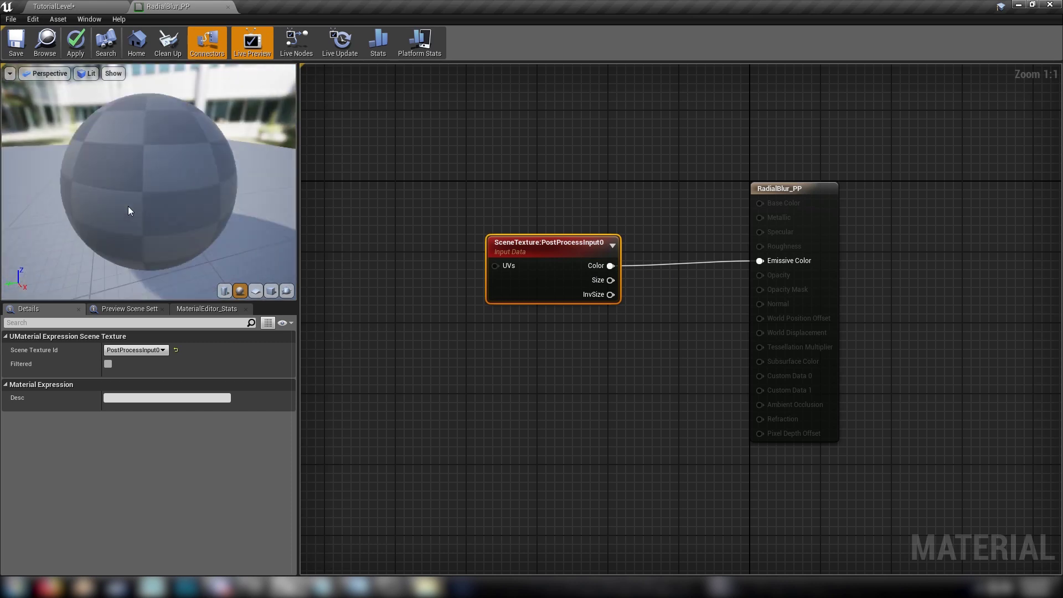
left_click_drag(128, 204, 186, 206)
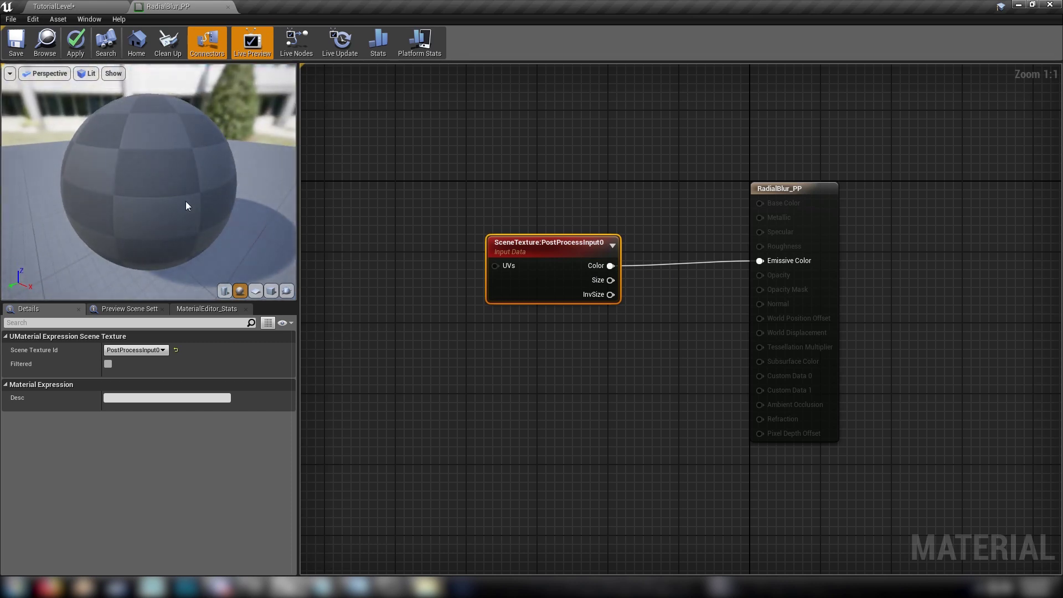
left_click(610, 266, "alt")
Move the SceneTexture node away from the material node and attach a component mask with R, G and B enabled to its Color output
left_click_drag(529, 259, 411, 187)
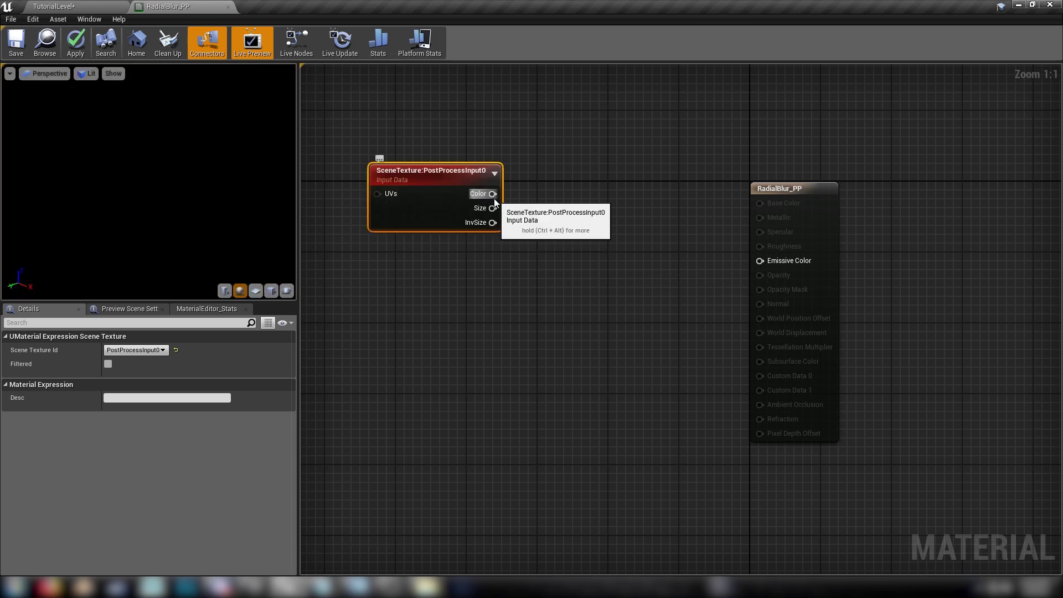
left_click_drag(492, 194, 542, 177)
type("mask")
left_click(556, 228)
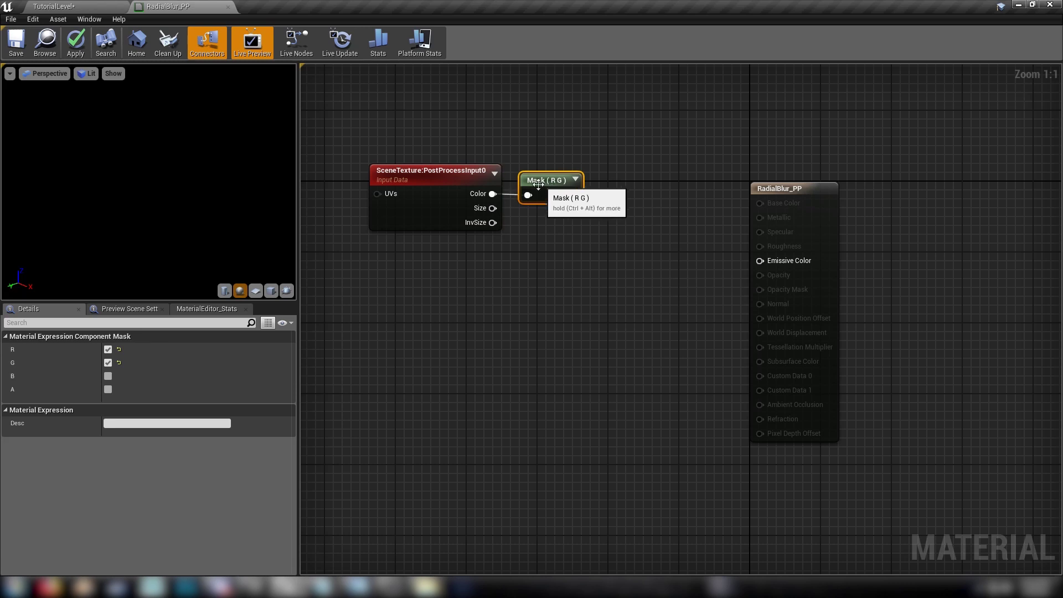
left_click(108, 376)
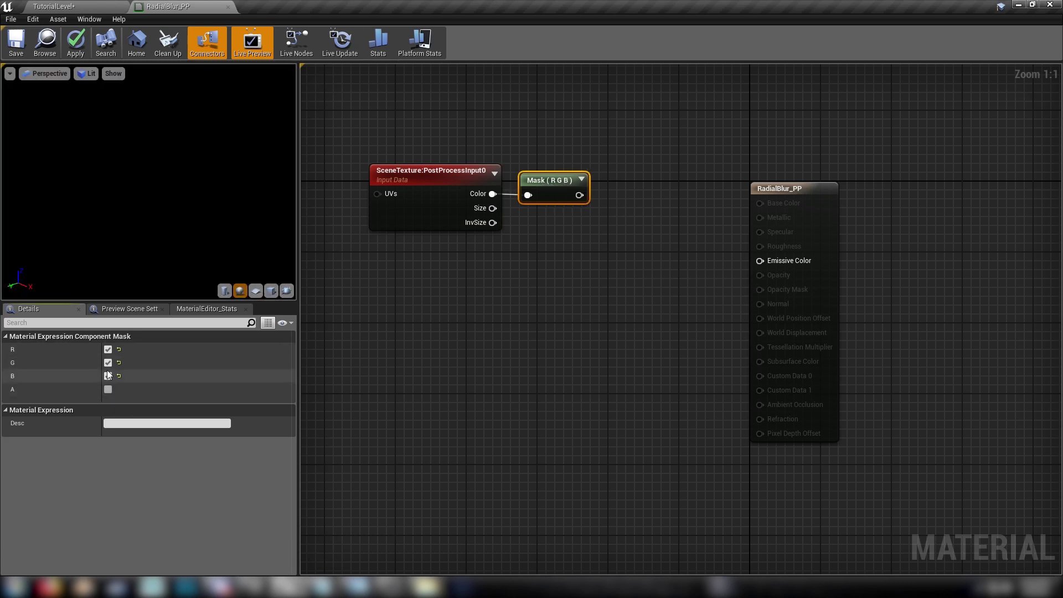
left_click(543, 269)
Add a ScreenPosition node below the SceneTexture node and connect its ViewportUV output to the UVs input
right_click_drag(543, 269, 489, 344)
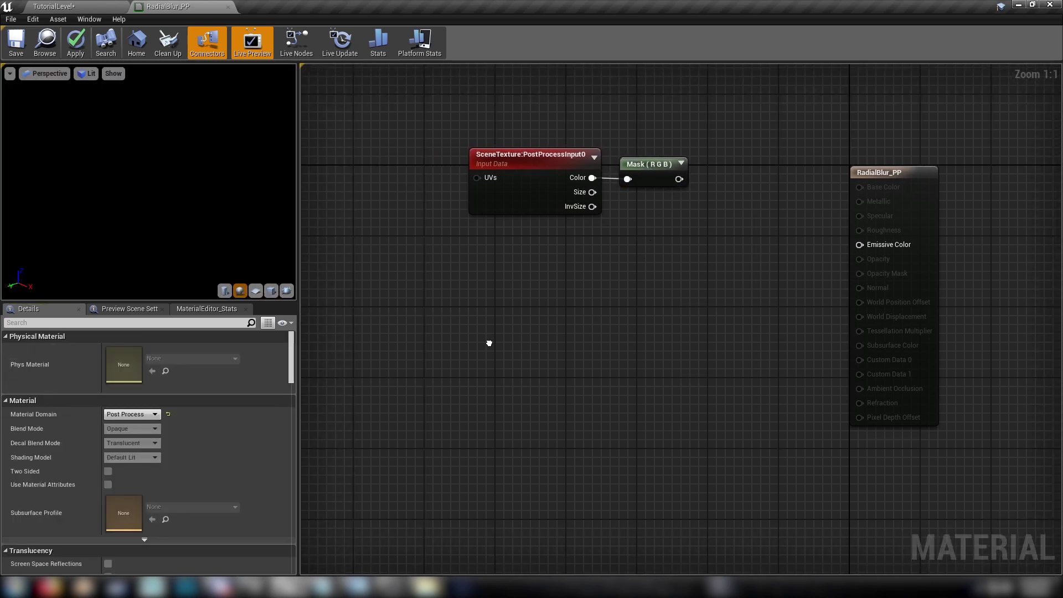
right_click(348, 296)
type("screenpos")
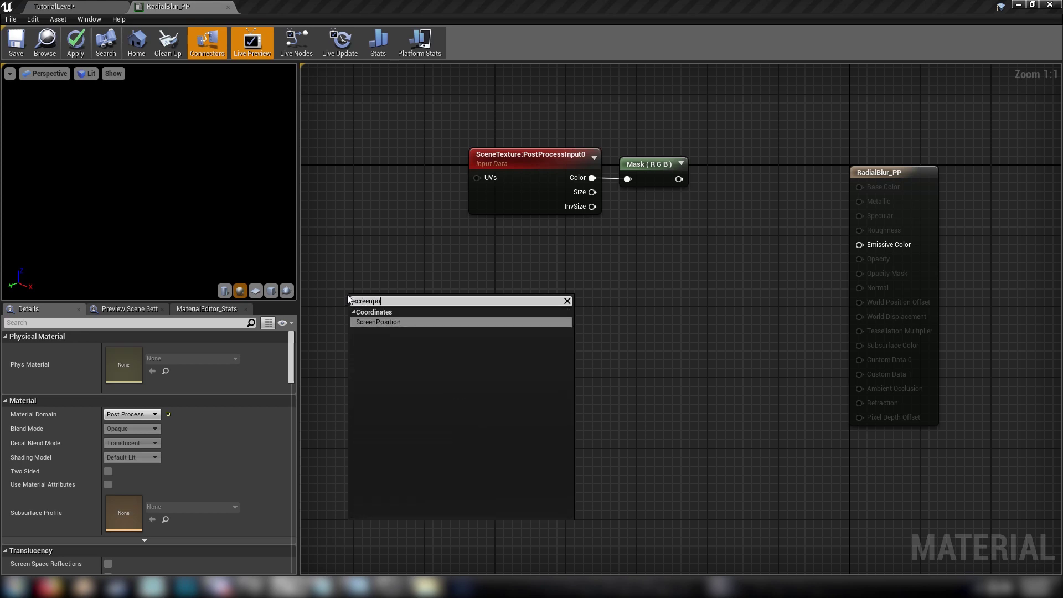
key("Return")
left_click_drag(377, 306, 483, 177)
left_click_drag(387, 268, 396, 251)
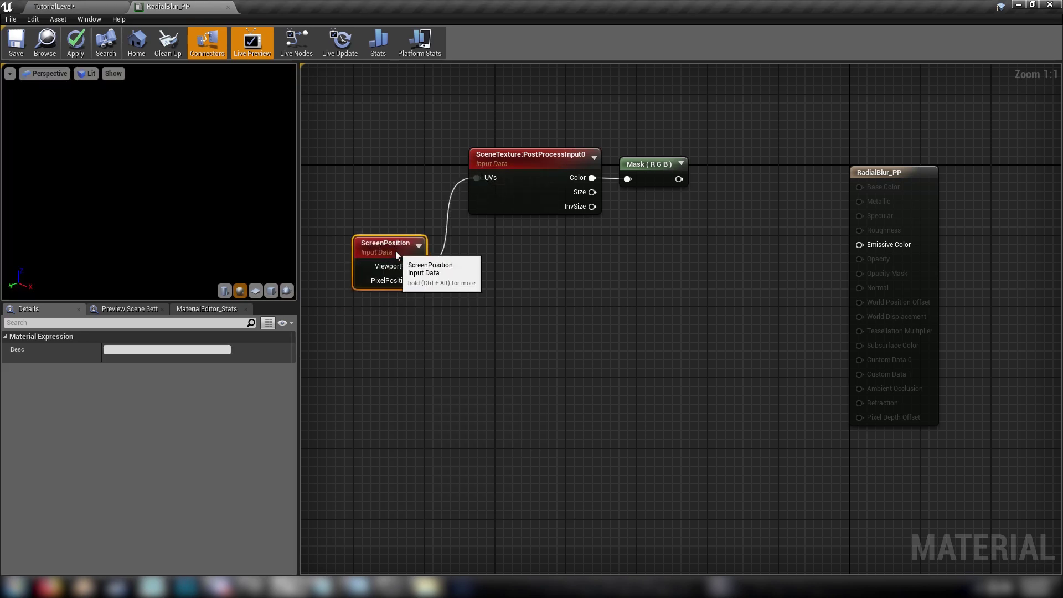
left_click(495, 326)
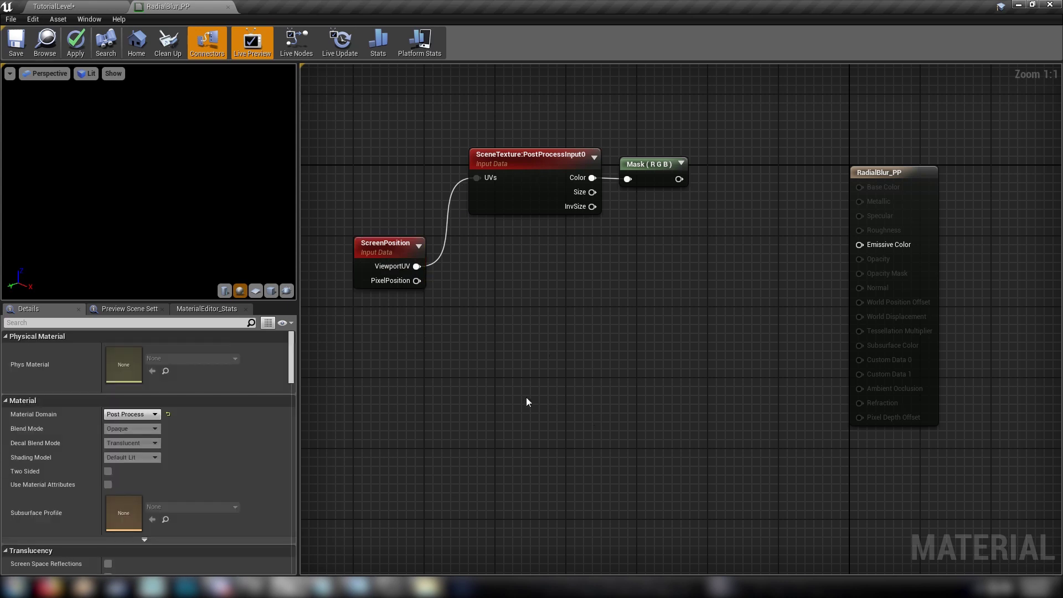
Add a Lerp node and a RadialGradientExponential node, placing the gradient below the SceneTexture node
left_click(736, 293)
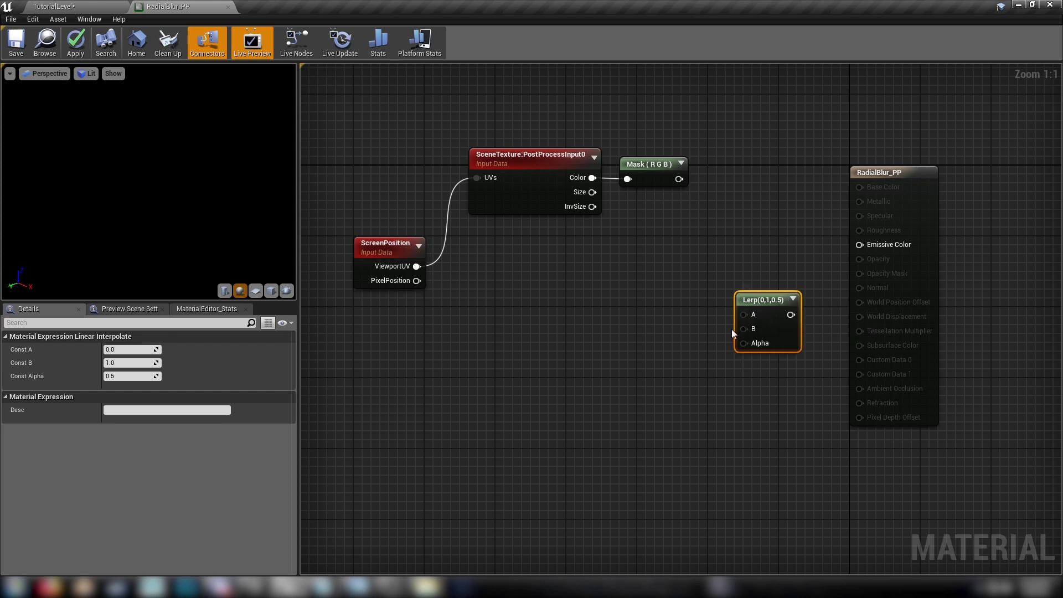
right_click(570, 388)
type("radia")
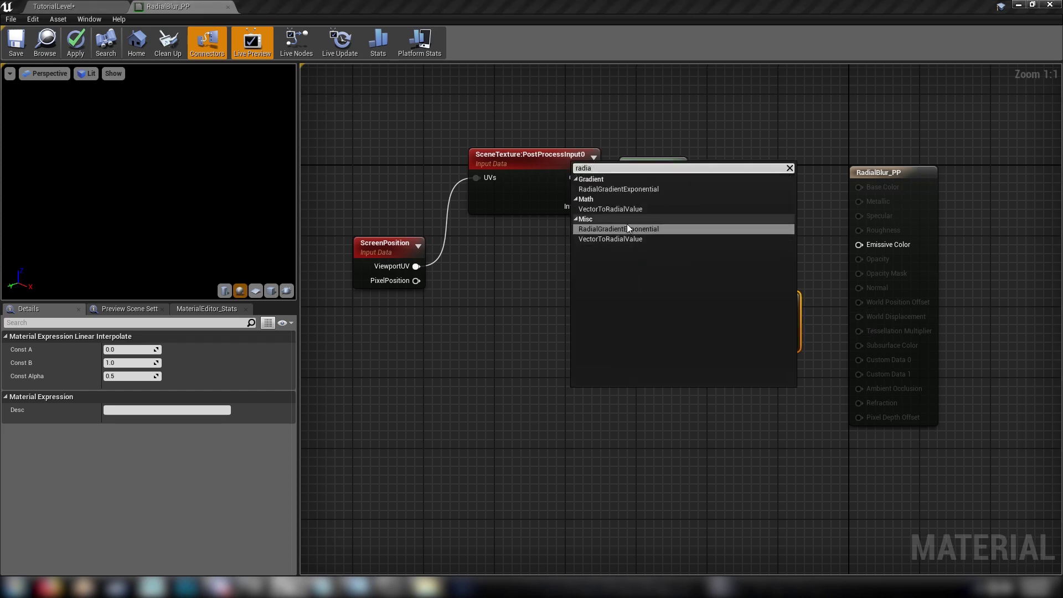
left_click(627, 228)
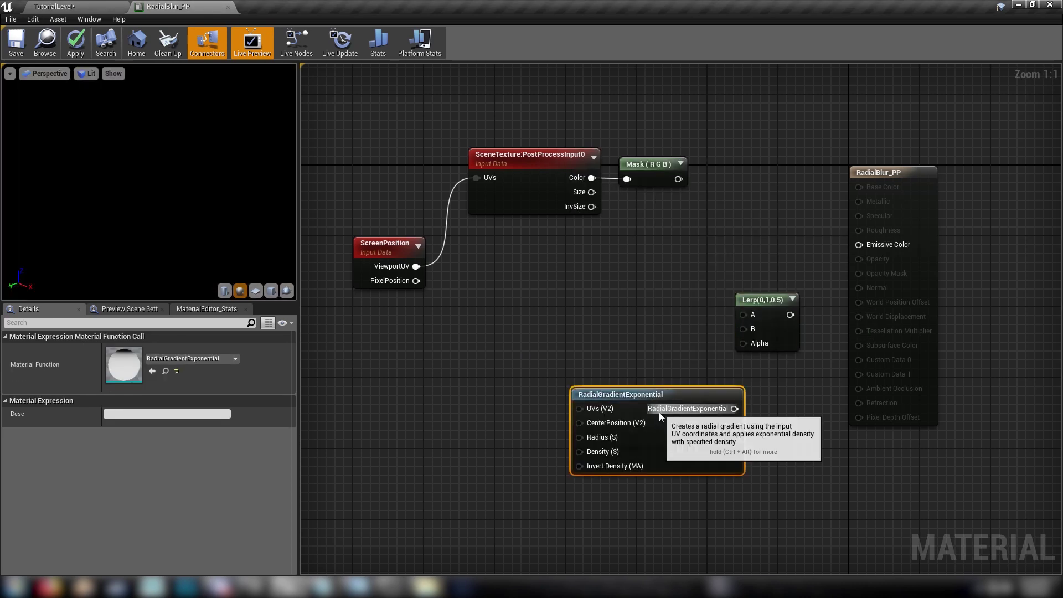
left_click_drag(661, 387, 555, 384)
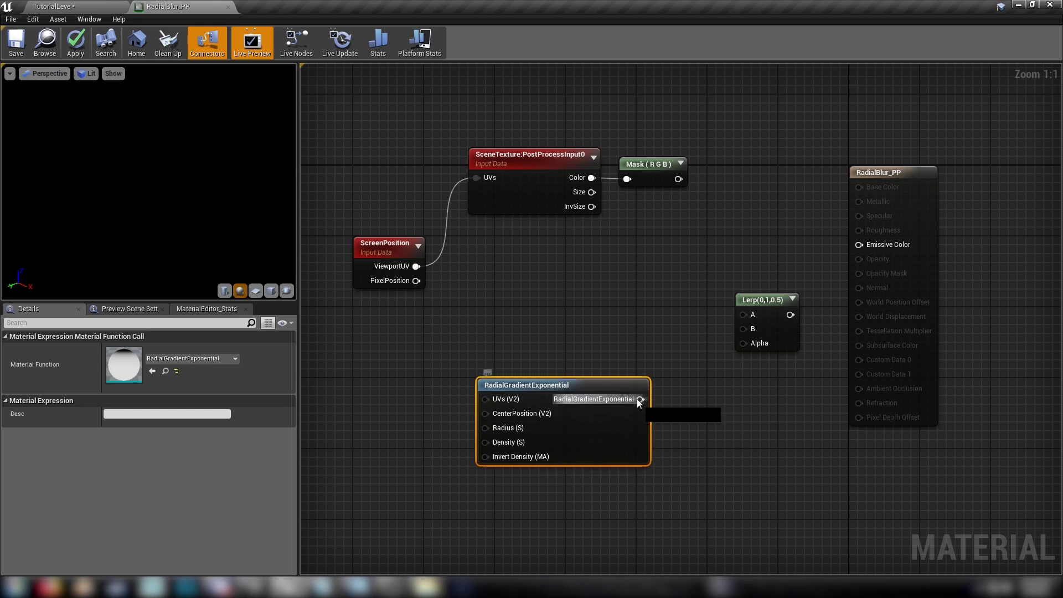
Preview the RadialGradientExponential output through Emissive Color and slightly reposition the gradient and Lerp nodes
left_click_drag(638, 399, 879, 244)
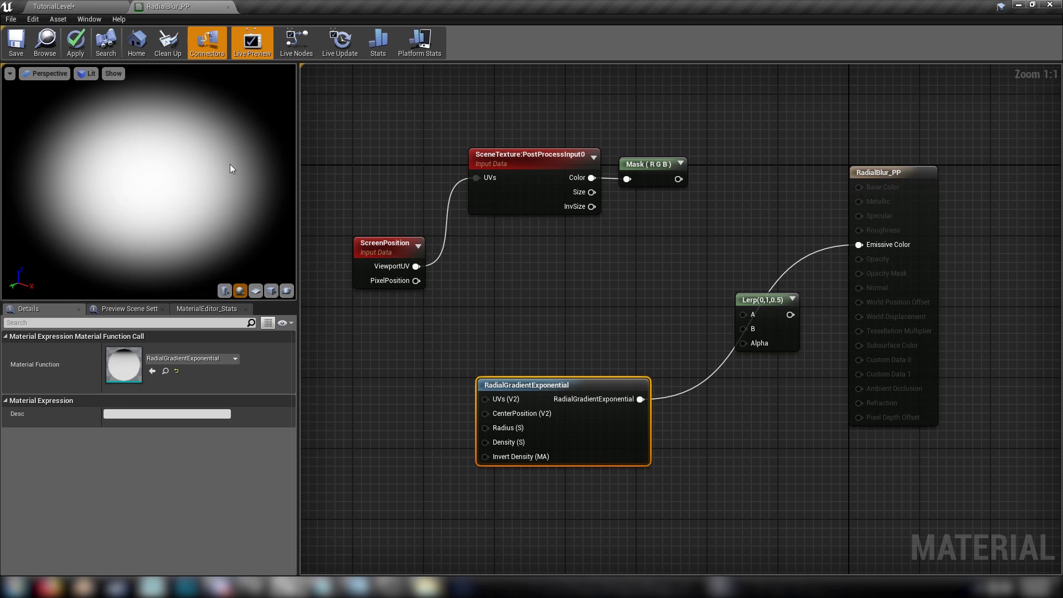
left_click_drag(548, 382, 566, 383)
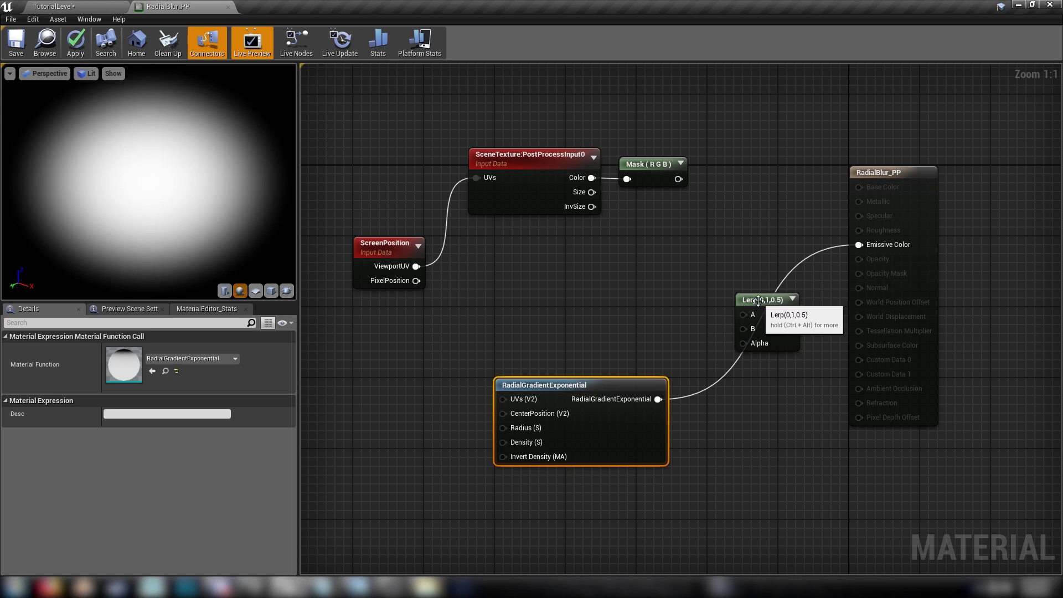
left_click_drag(763, 300, 753, 270)
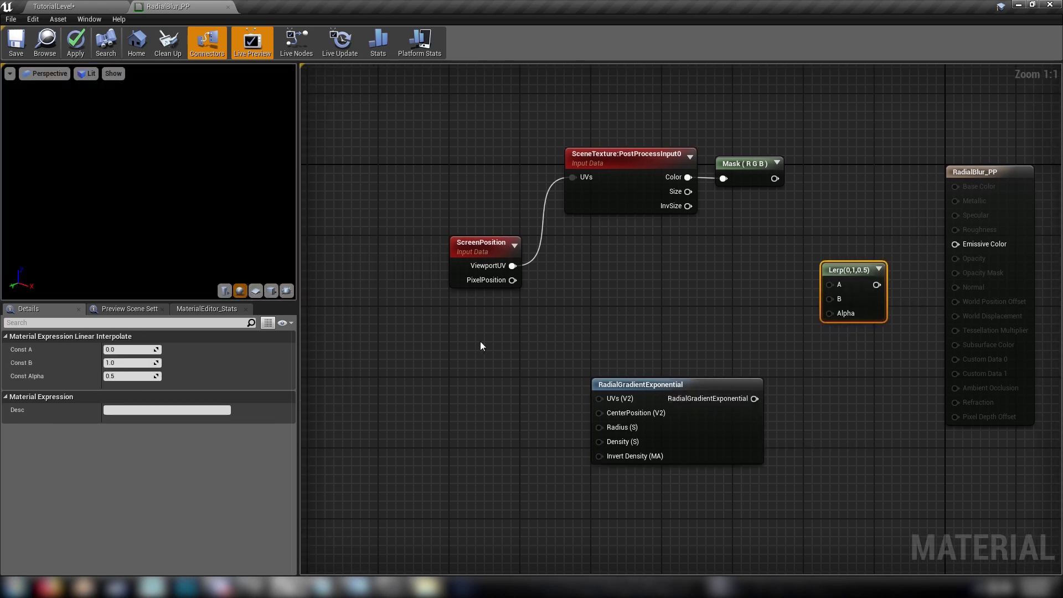
Add a ScreenAlignedUVs node and connect its X 100%, Y 100% output to the UVs input of RadialGradientExponential
right_click(480, 341)
type("screen")
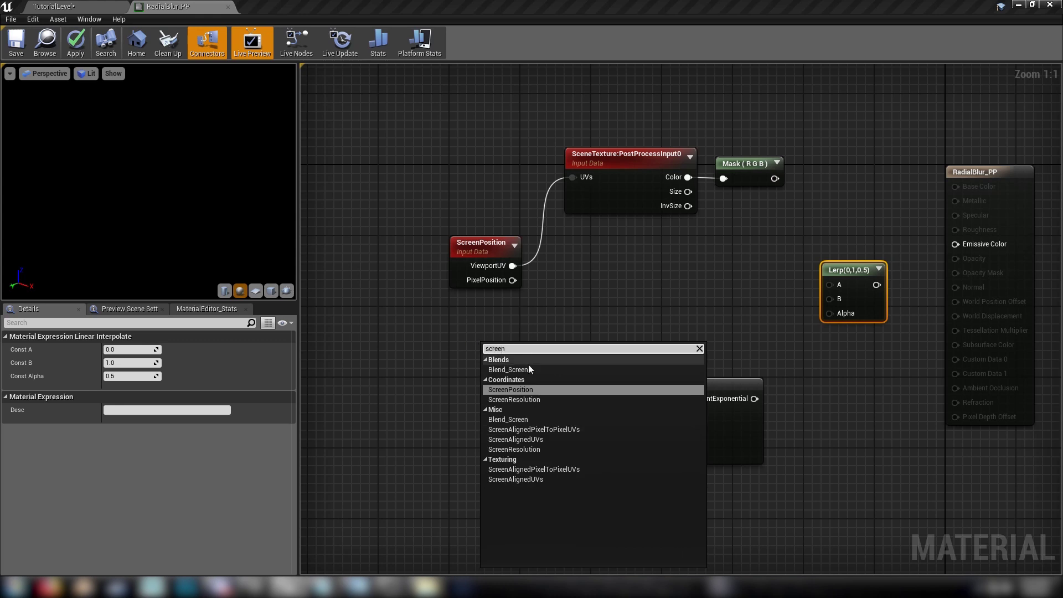
left_click(515, 479)
left_click_drag(560, 352, 449, 335)
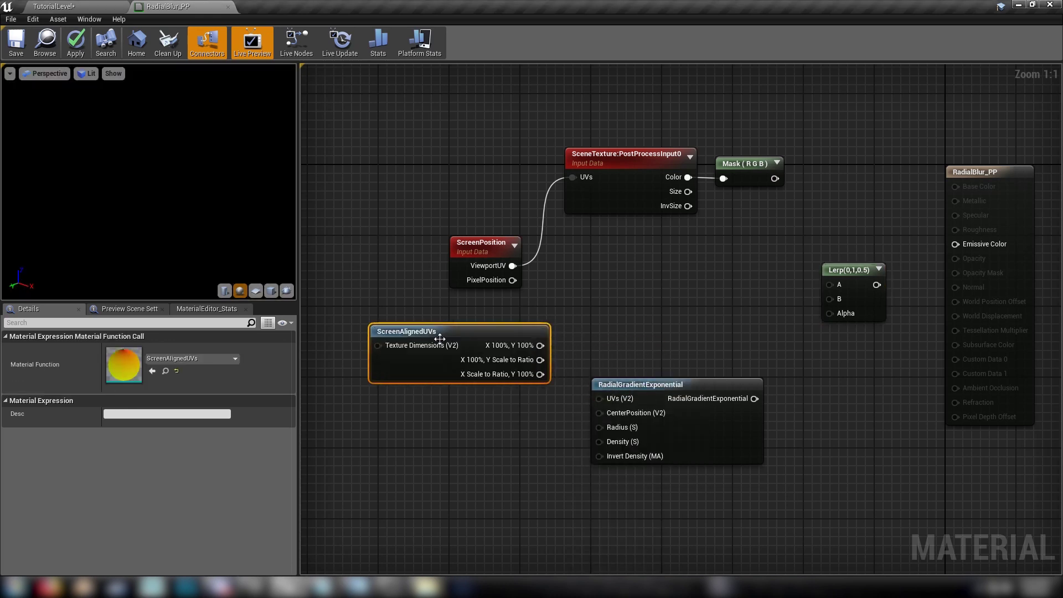
left_click_drag(540, 346, 599, 398)
left_click_drag(659, 384, 677, 385)
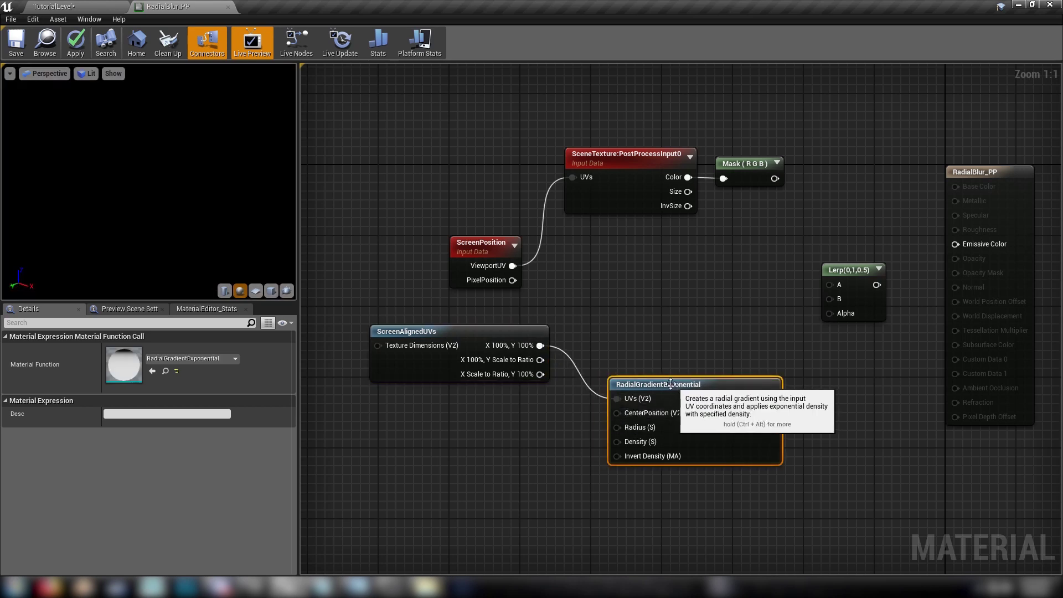
Add a scalar parameter named Blur Radius with default value 1 and connect it to the Radius input of RadialGradientExponential
left_click(485, 432)
left_click(476, 413)
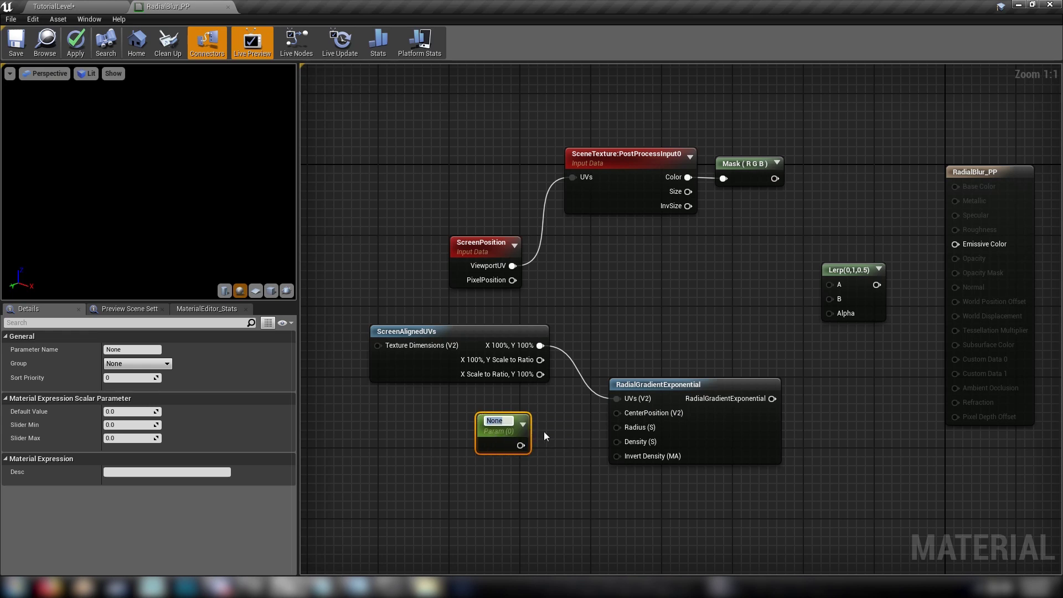
type("Blur Radius")
key("Return")
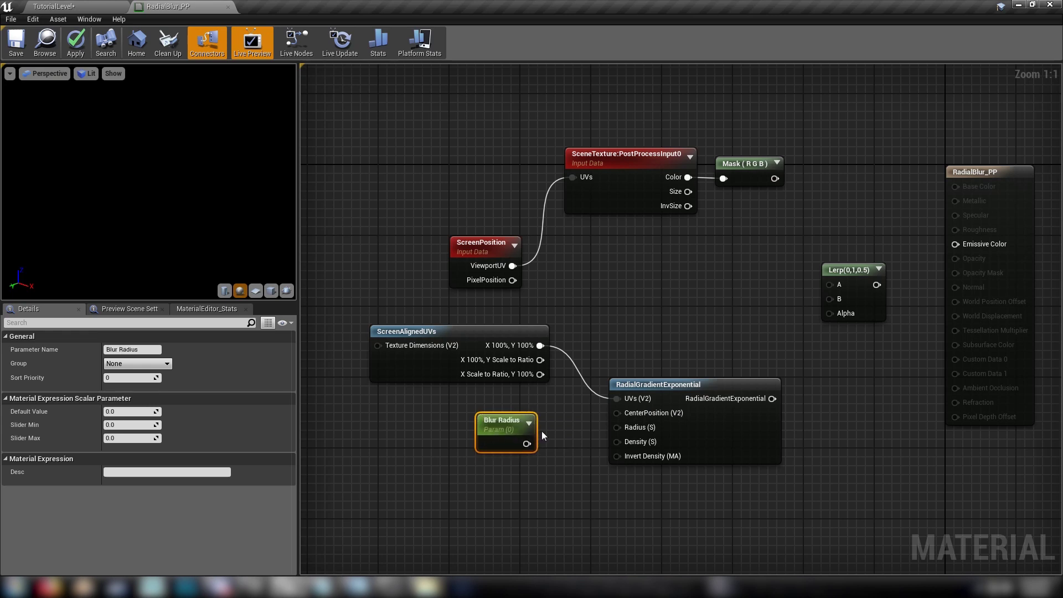
left_click(121, 413)
type("1")
key("Return")
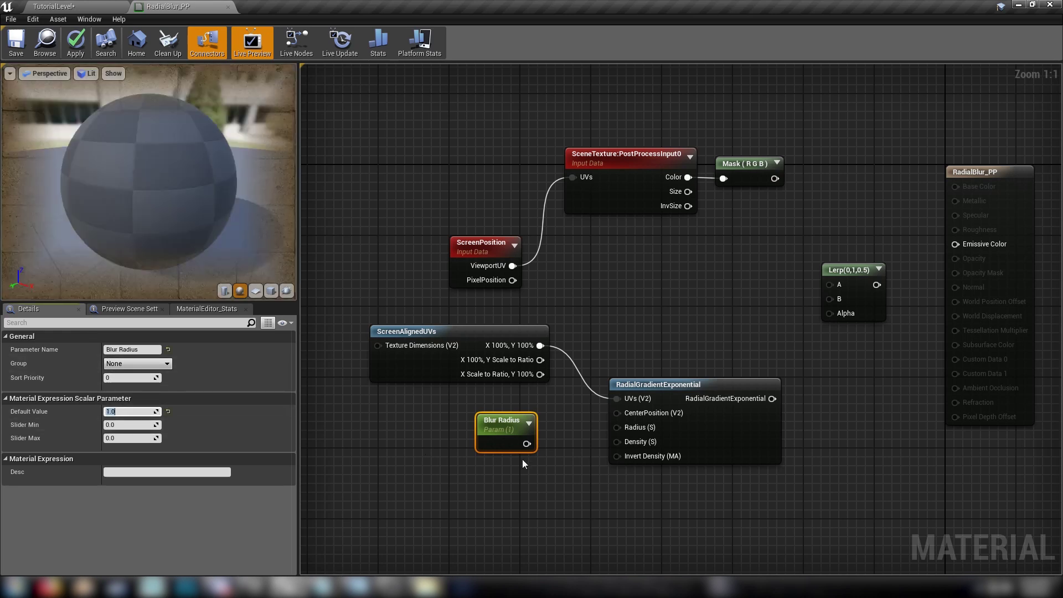
left_click_drag(529, 444, 622, 426)
left_click_drag(500, 425, 517, 407)
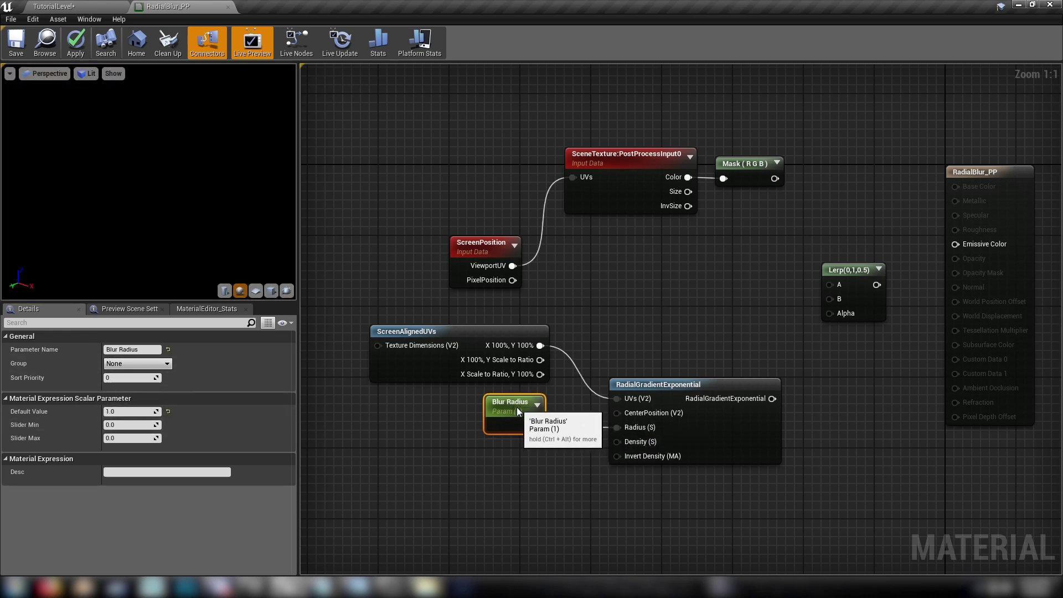
Add a scalar parameter named Density with default value 4, placed below and slightly left of the Blur Radius node
left_click(417, 464)
left_click(379, 463)
type("D")
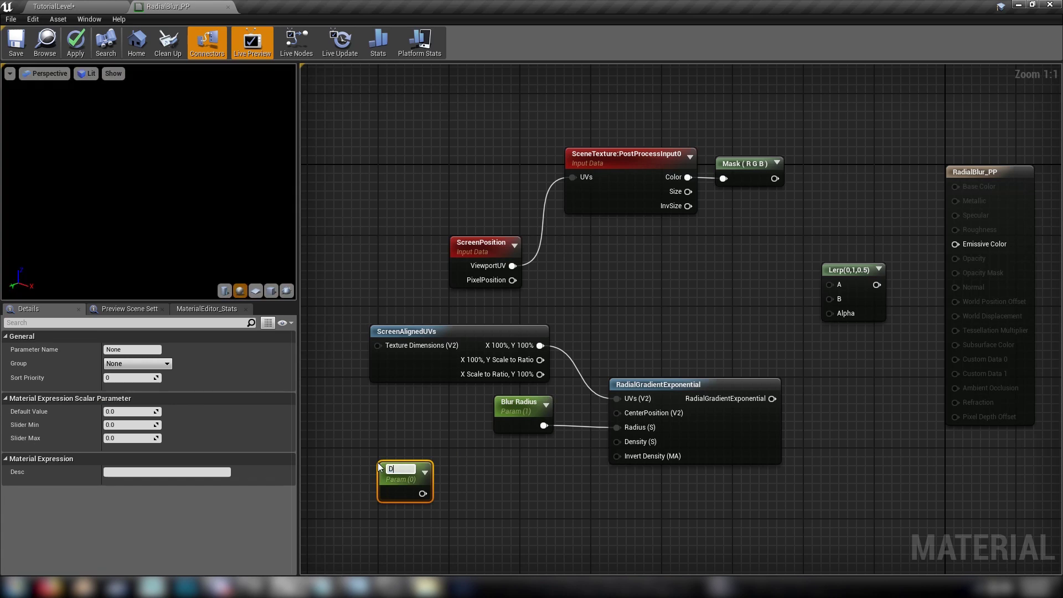
type("ensity")
key("Return")
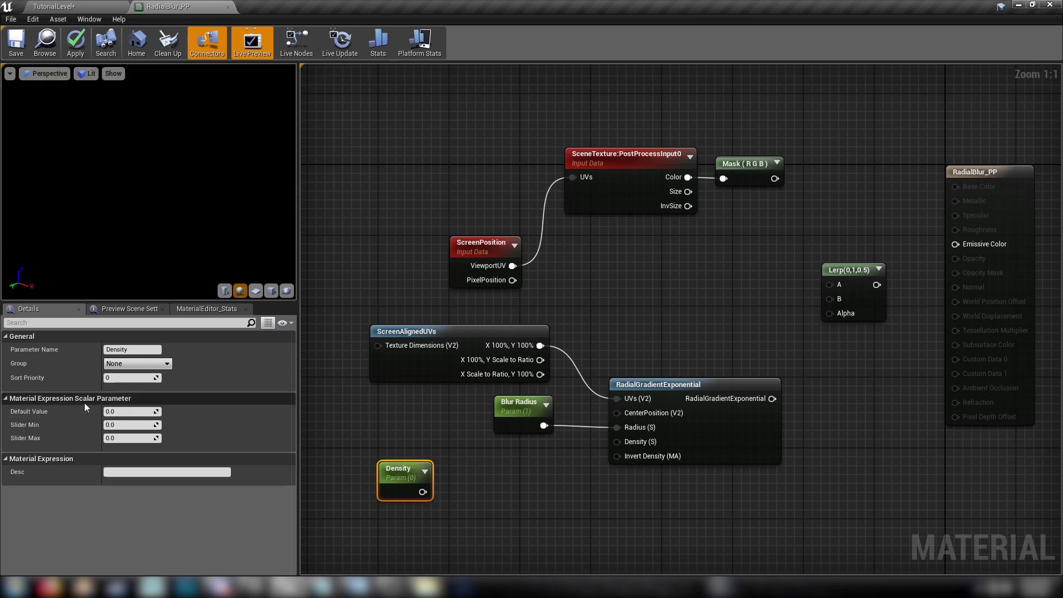
left_click(113, 411)
type("4")
key("Return")
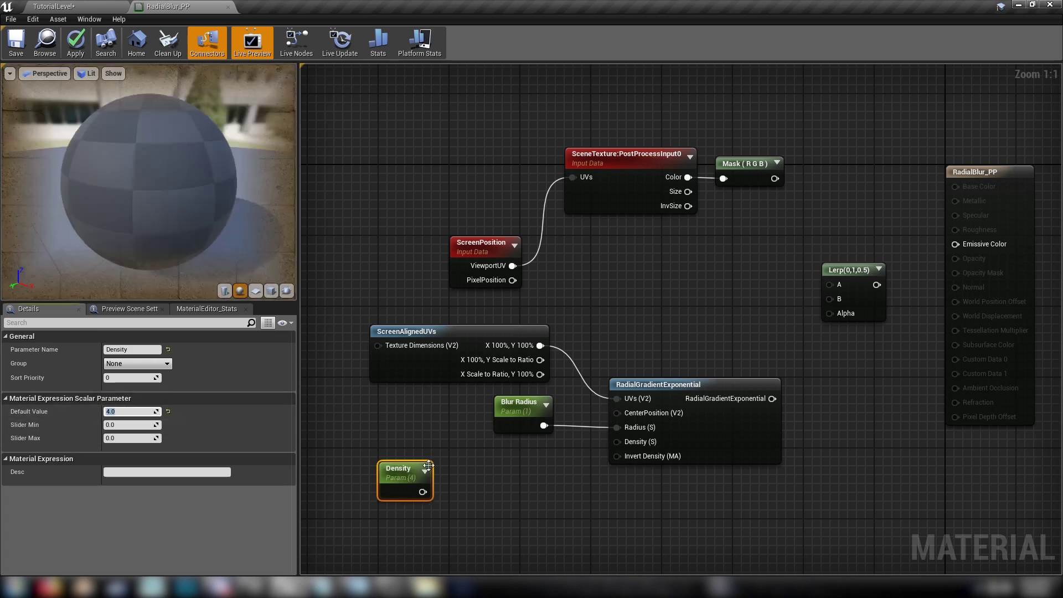
left_click_drag(402, 475, 419, 462)
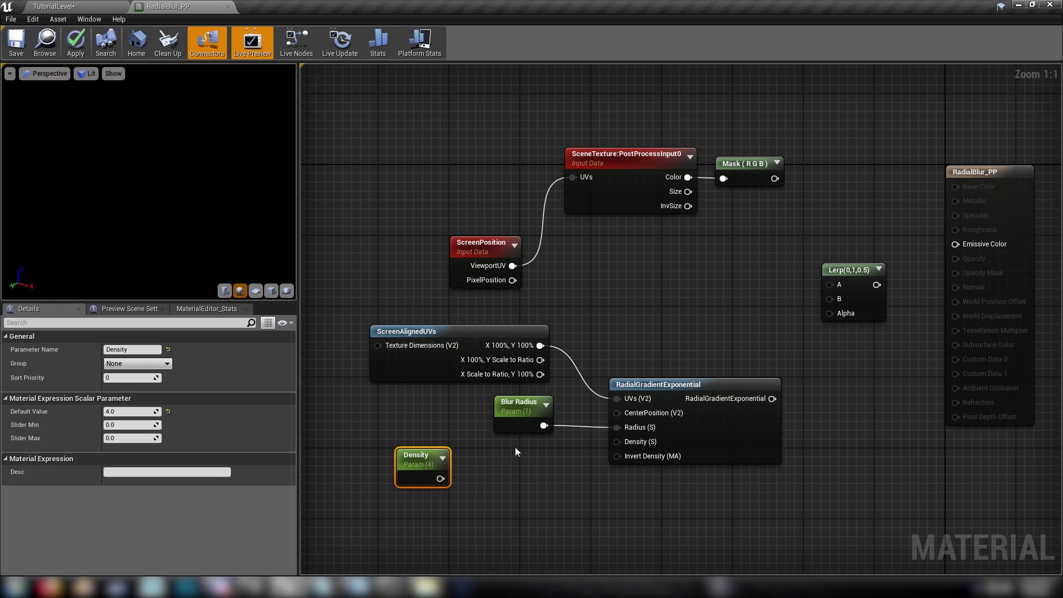
Open the RadialGradientExponential material function and view its complete node graph
left_click(595, 351)
left_click(691, 401)
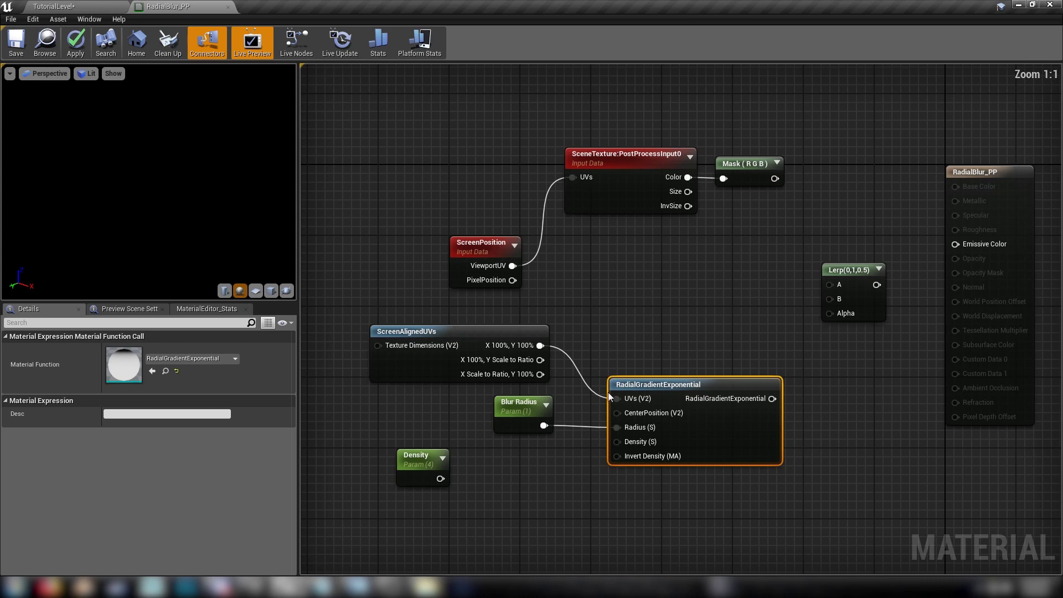
double_click(695, 385)
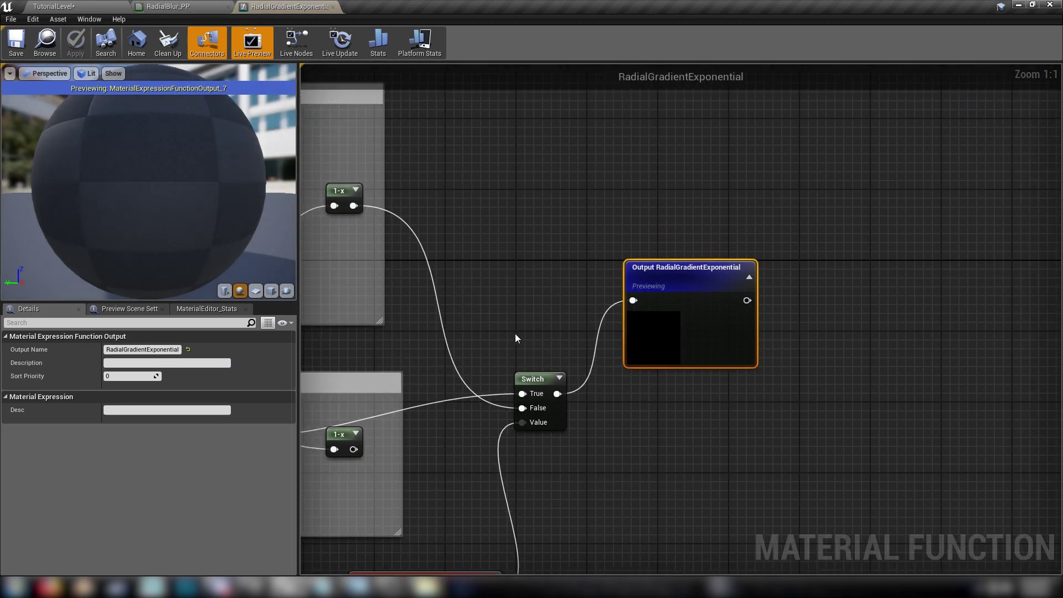
left_click_drag(515, 318, 531, 321)
right_click_drag(433, 459, 779, 245)
scroll(711, 330, "down", 2)
right_click_drag(631, 375, 902, 348)
right_click_drag(604, 297, 596, 429)
scroll(601, 426, "down", 5)
scroll(587, 447, "up", 2)
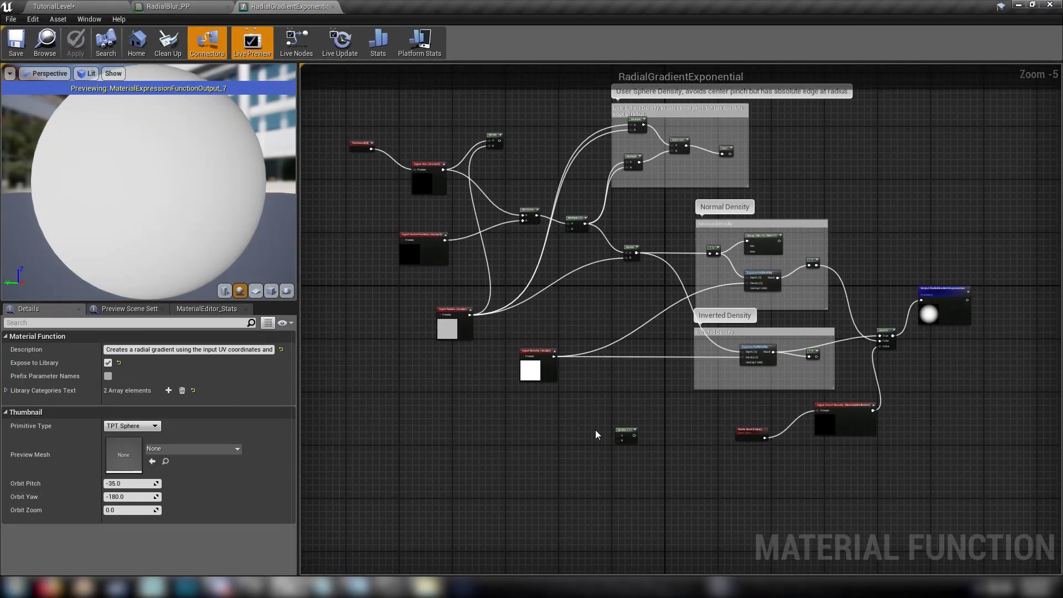
Examine the function's Divide nodes and its sphere, normal and inverted density sections, and close the function
left_click(625, 434)
scroll(614, 450, "up", 1)
scroll(457, 217, "up", 1)
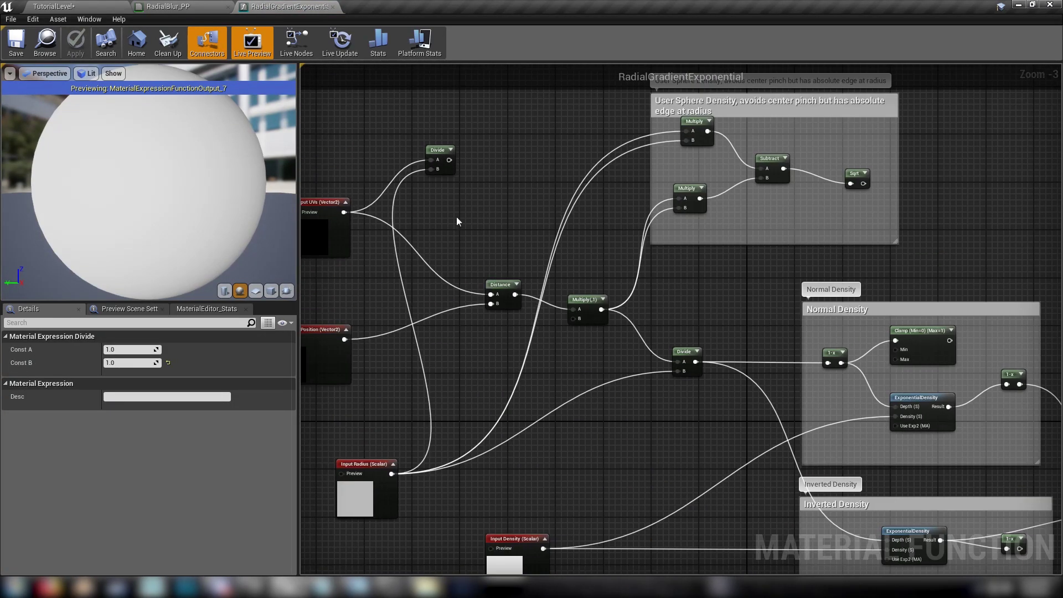
left_click(441, 159)
right_click_drag(493, 197, 448, 270)
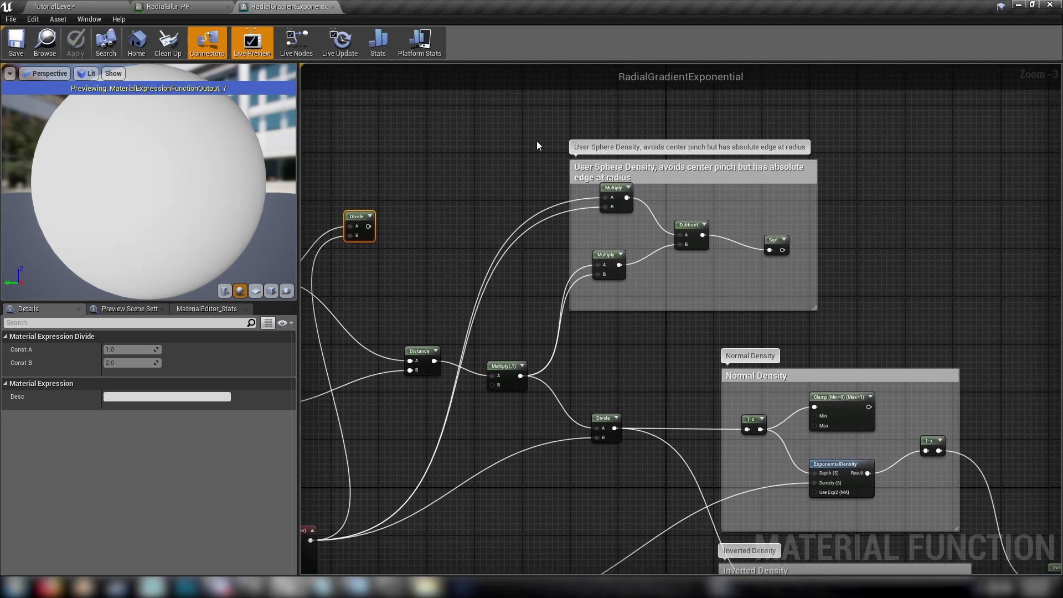
left_click(579, 169)
left_click(932, 320)
right_click_drag(1006, 433, 932, 247)
scroll(753, 291, "down", 1)
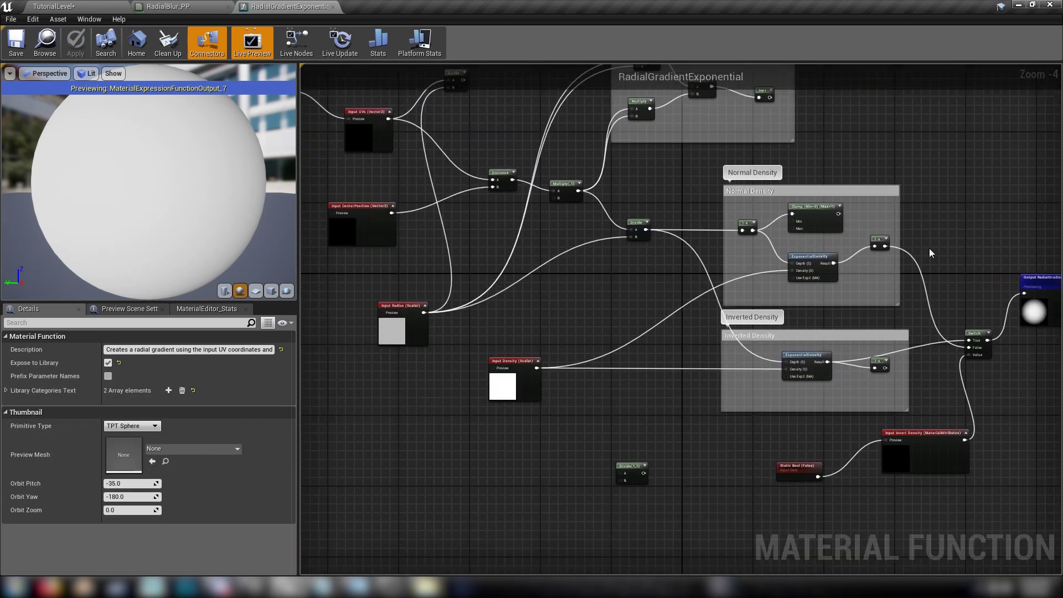
left_click(338, 6)
Connect Density through a 1-x node to the Density input of RadialGradientExponential
left_click_drag(436, 470, 463, 478)
left_click(514, 473)
right_click_drag(514, 473, 492, 456)
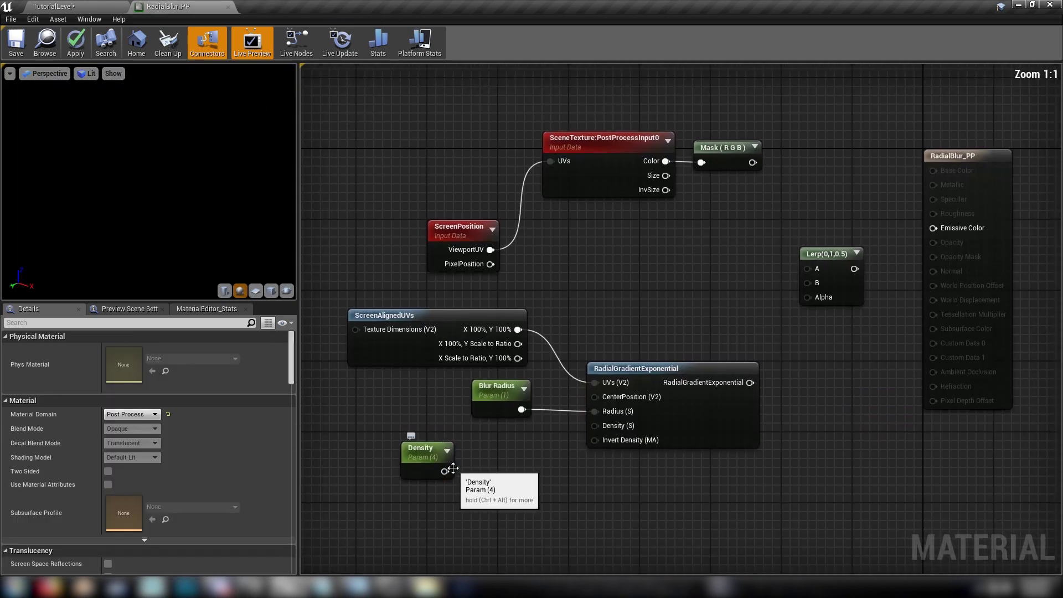
left_click_drag(445, 472, 606, 425)
type("1-x")
key("Return")
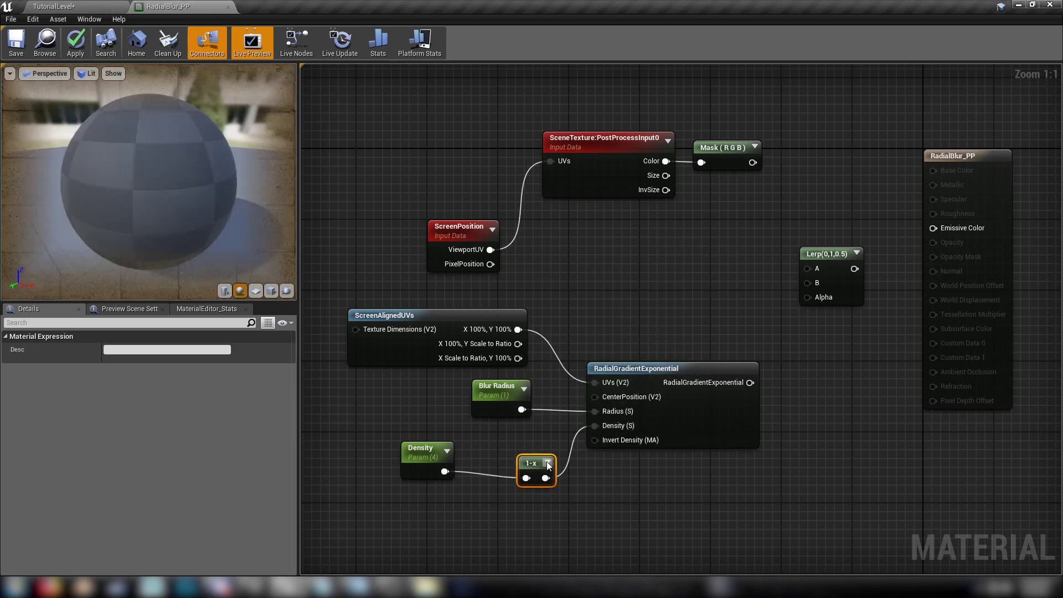
Arrange the Density and 1-x nodes close together beneath the Blur Radius node
left_click_drag(537, 462, 491, 456)
left_click_drag(443, 507, 470, 467)
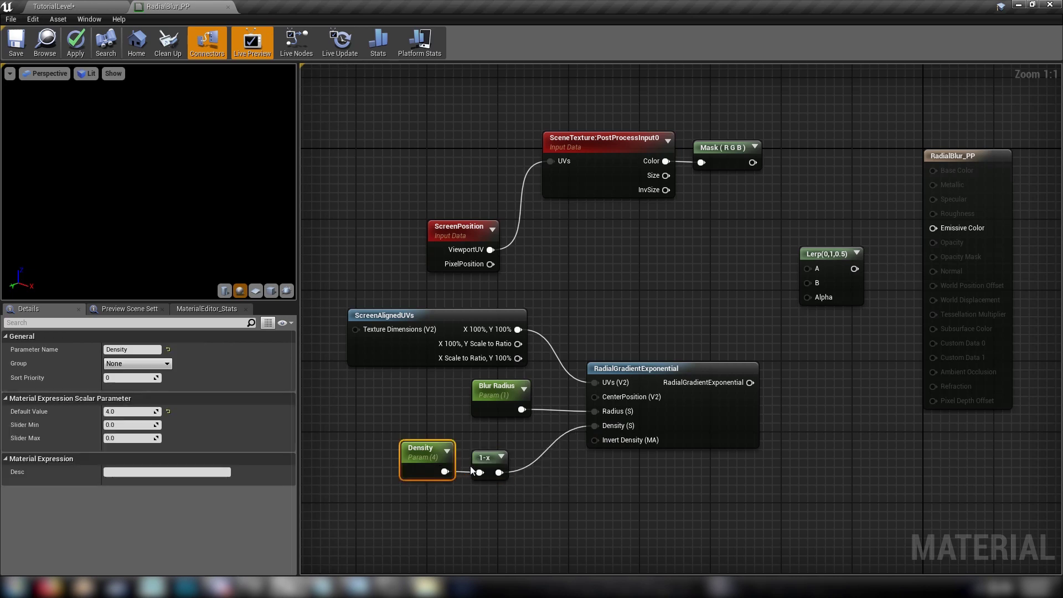
left_click_drag(430, 504, 503, 446)
left_click(553, 494)
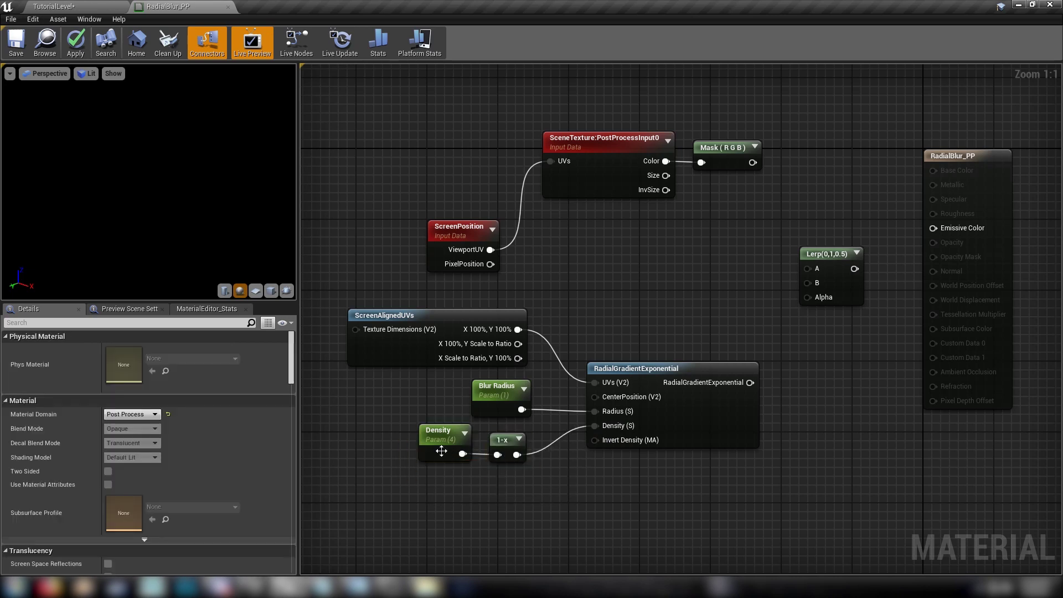
left_click_drag(443, 492, 507, 438)
left_click_drag(508, 439, 513, 445)
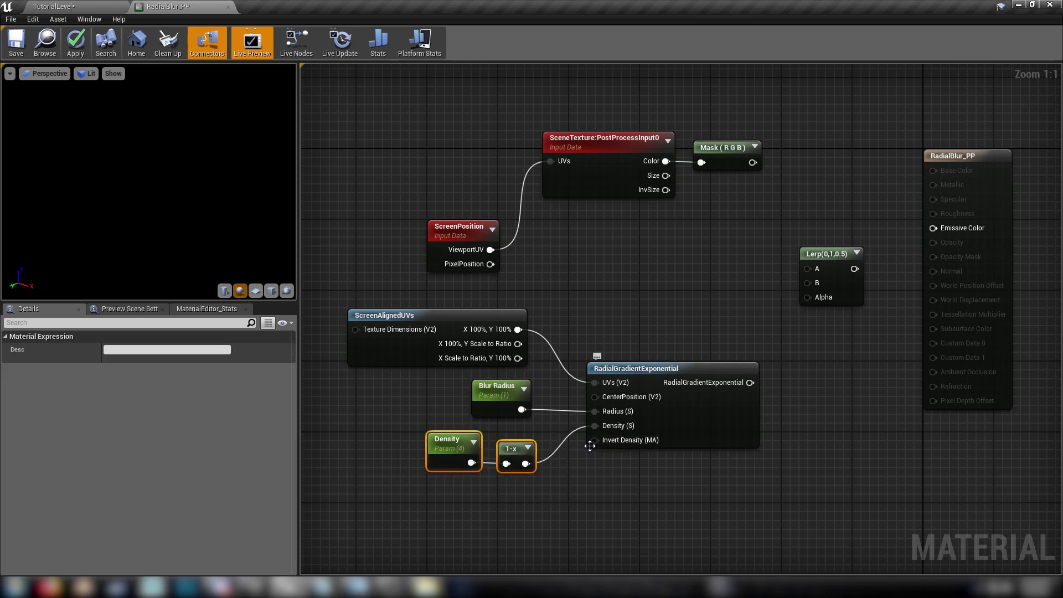
left_click(663, 470)
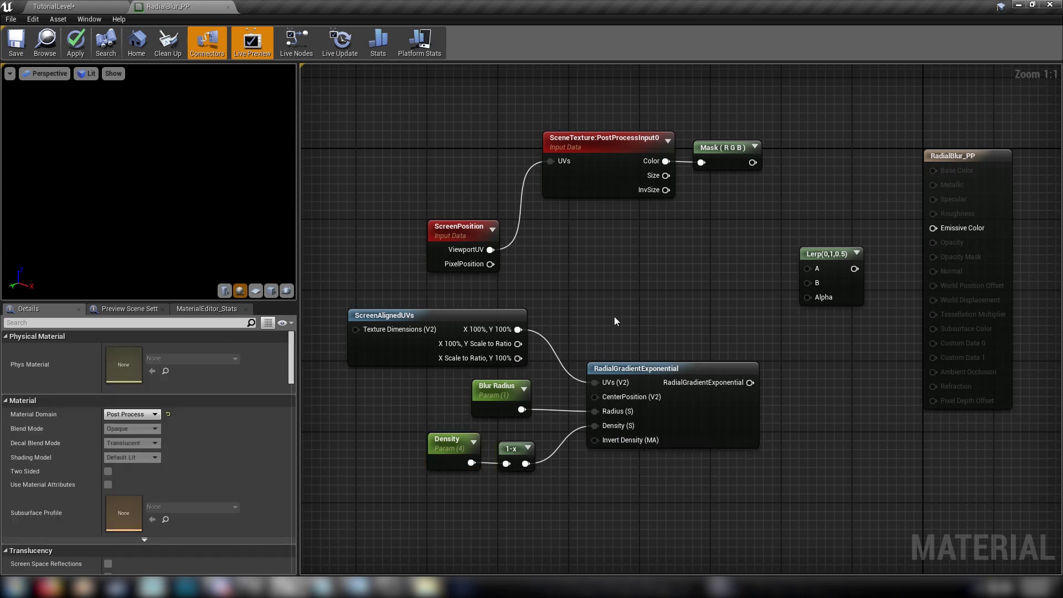
Reopen the RadialGradientExponential function, examine how its Inverted Density section feeds the Switch, and close it again
right_click_drag(613, 316, 580, 320)
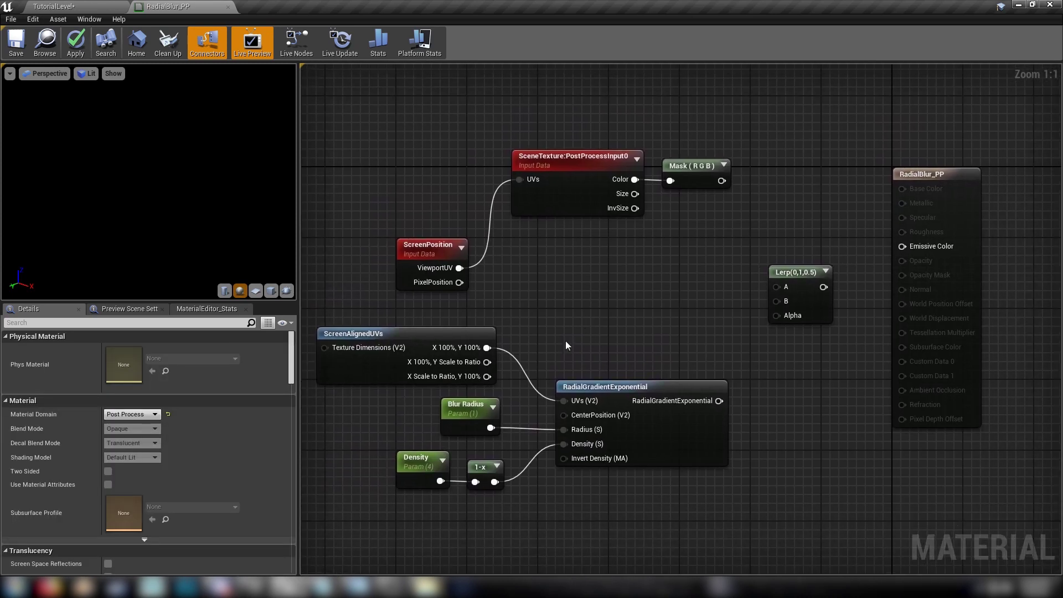
double_click(594, 387)
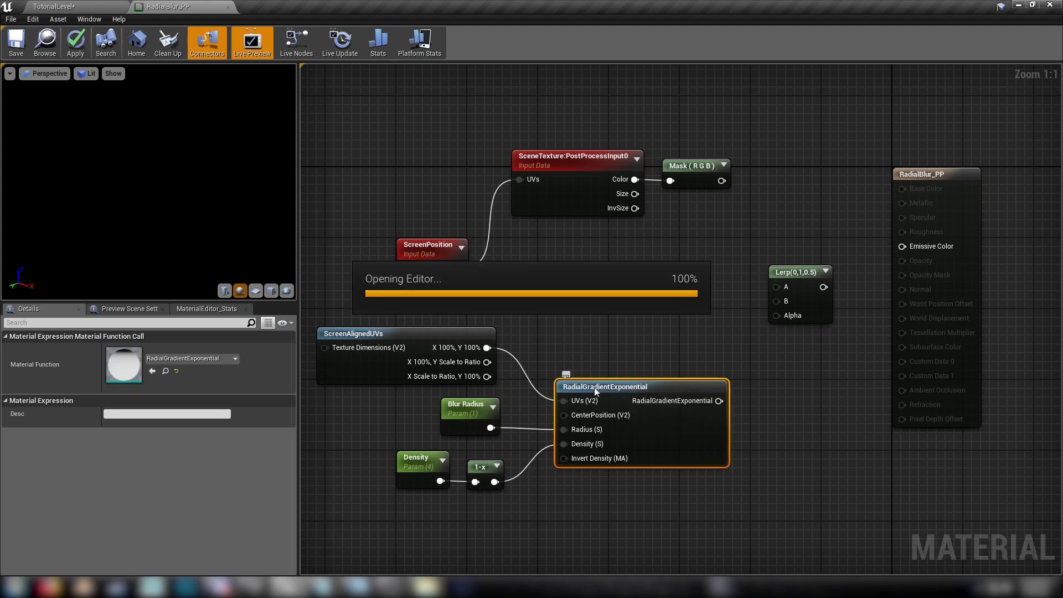
scroll(493, 306, "down", 5)
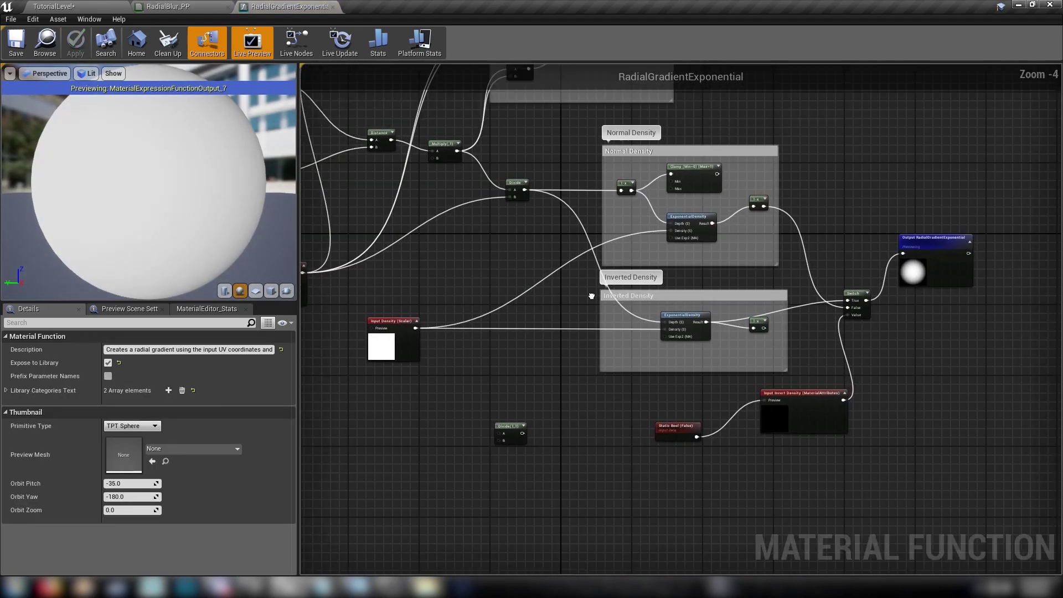
right_click_drag(592, 296, 591, 311)
left_click(755, 333)
right_click_drag(843, 209, 1016, 342)
right_click_drag(624, 364, 510, 292)
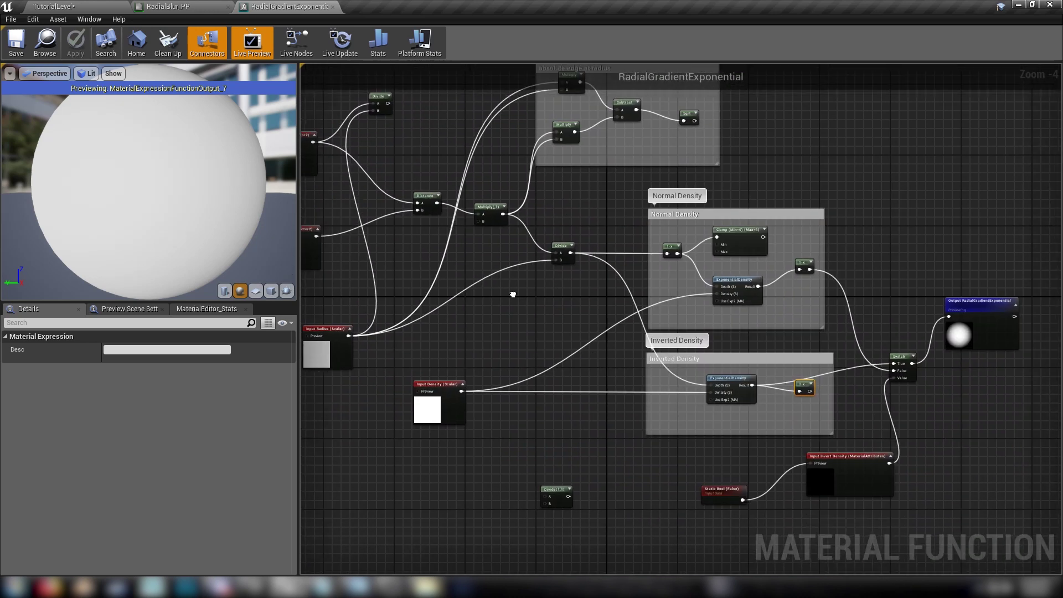
left_click(334, 6)
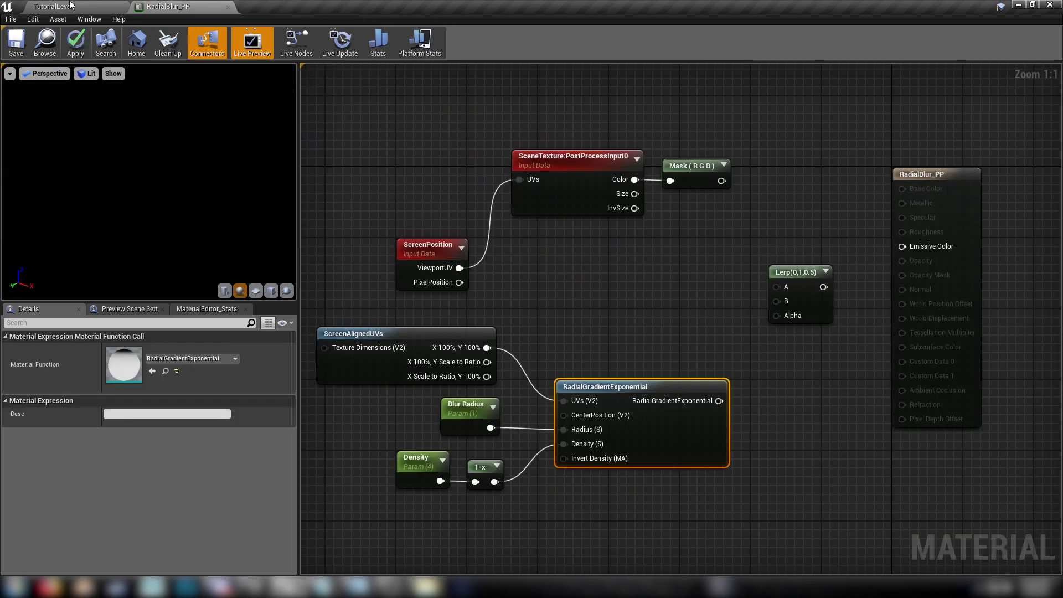
Connect the RadialGradientExponential output to the Alpha input of the Lerp node
left_click(641, 330)
right_click_drag(641, 330, 536, 328)
left_click_drag(614, 399, 671, 318)
right_click_drag(551, 334, 706, 324)
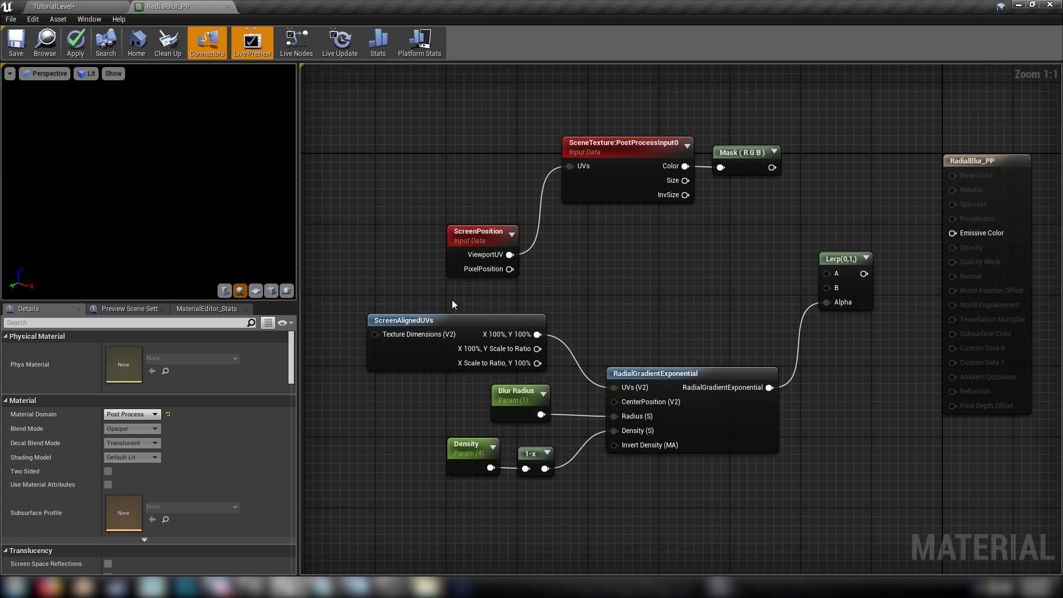
Move the radial gradient node group lower and the ScreenPosition node up and left to free space between them
left_click_drag(444, 294, 612, 476)
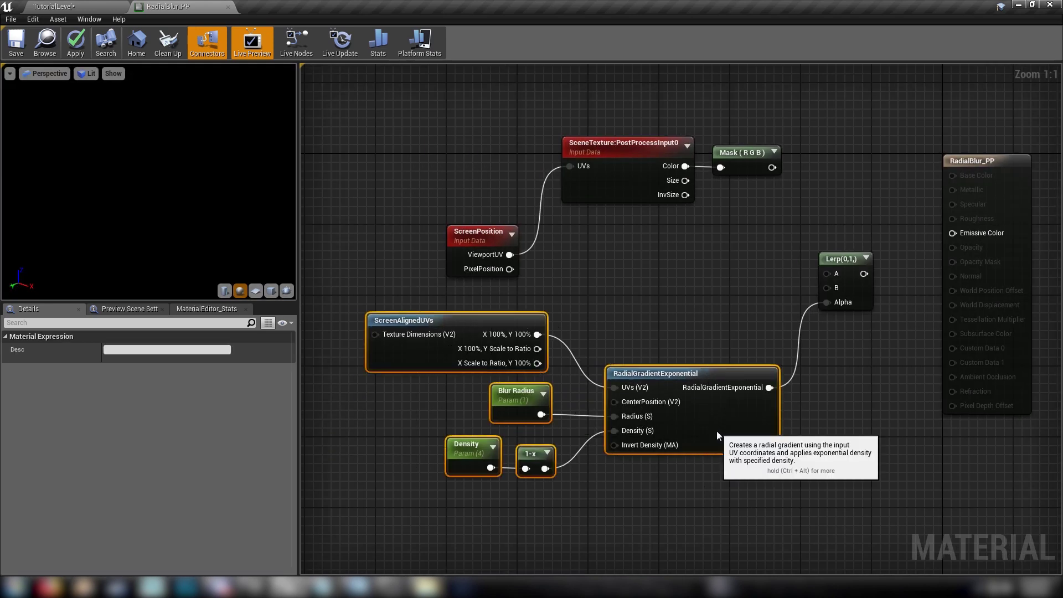
left_click_drag(717, 427, 700, 463)
left_click(672, 340)
left_click_drag(466, 228, 421, 209)
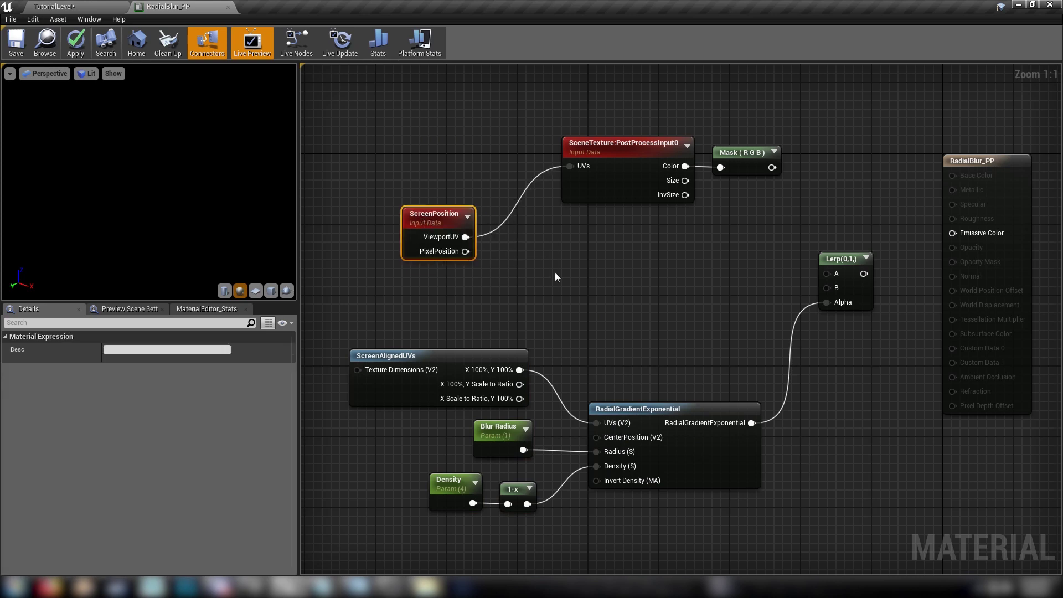
left_click(555, 271)
Add a Custom expression node below the SceneTexture node and select it to show its code and input settings
right_click(618, 279)
type("custom")
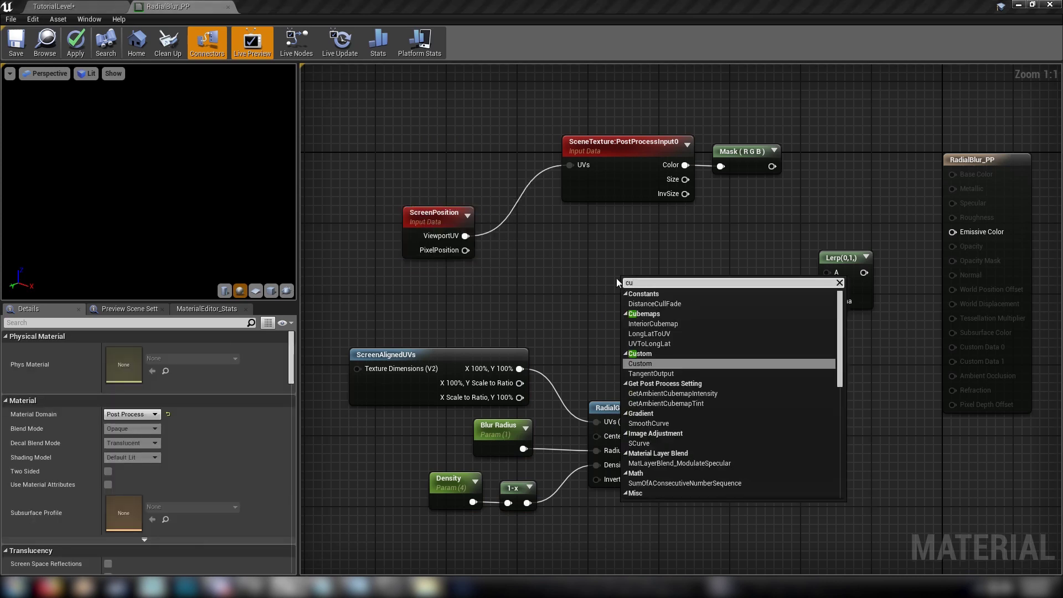
key("Return")
left_click_drag(653, 283, 637, 266)
left_click(657, 266)
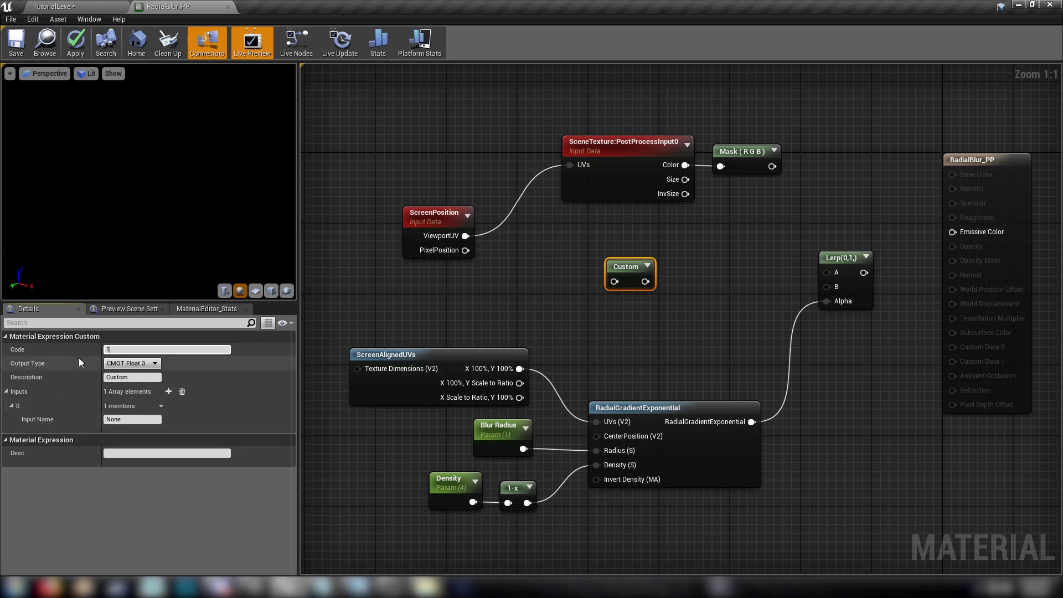
left_click(596, 304)
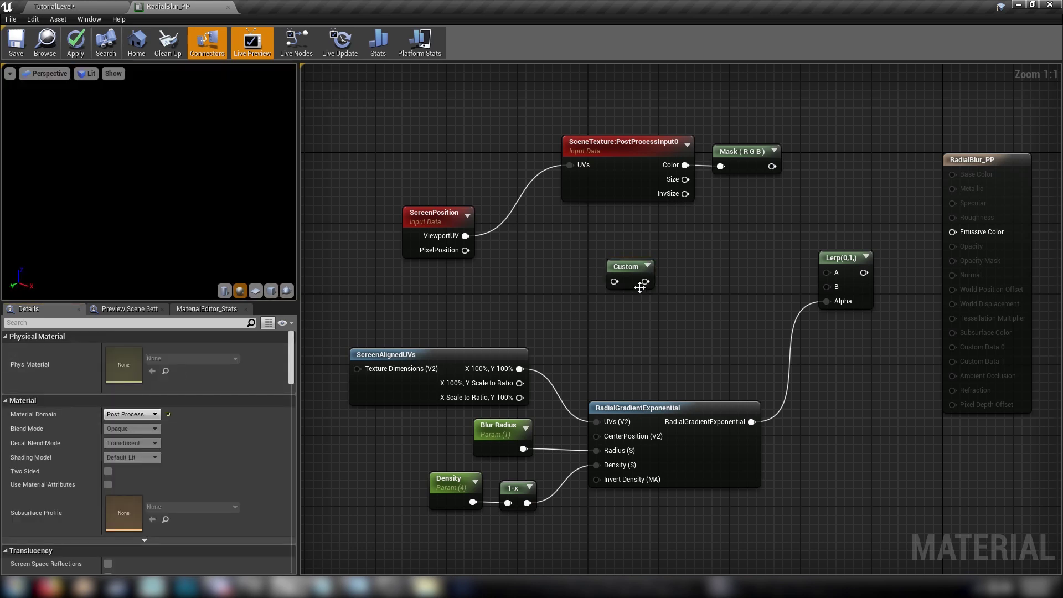
Switch to the Code file in Notepad and examine the radial blur shader code
mouse_move(327, 586)
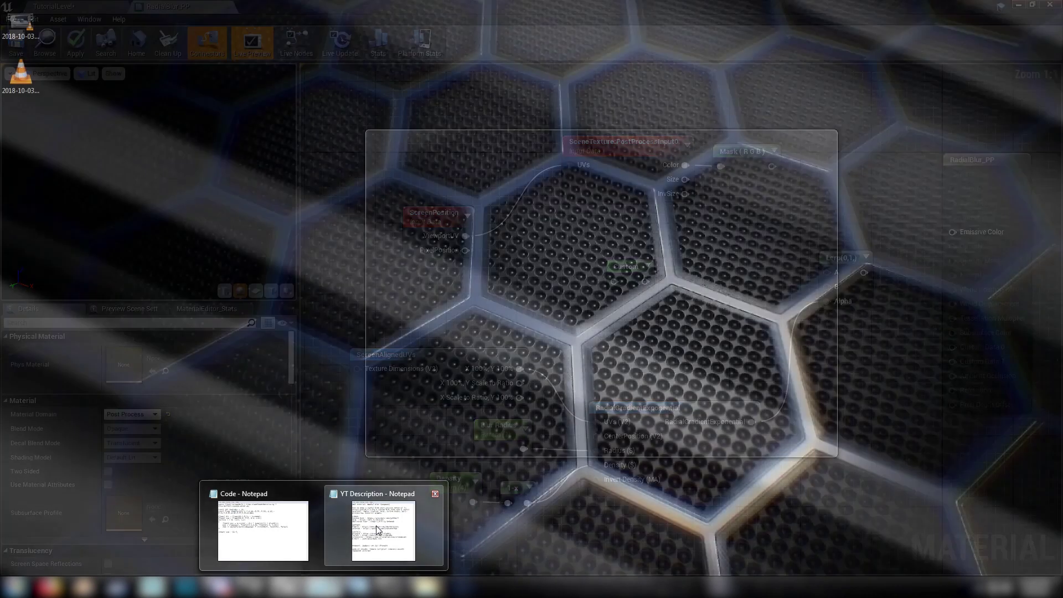
left_click(263, 535)
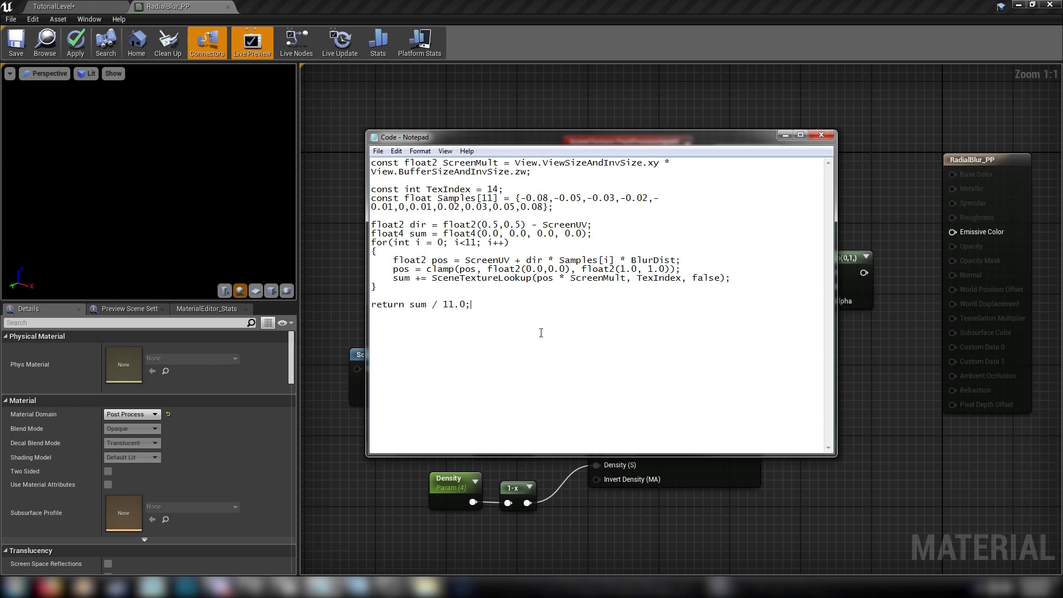
key("ctrl+a")
left_click(527, 368)
left_click_drag(484, 305, 371, 162)
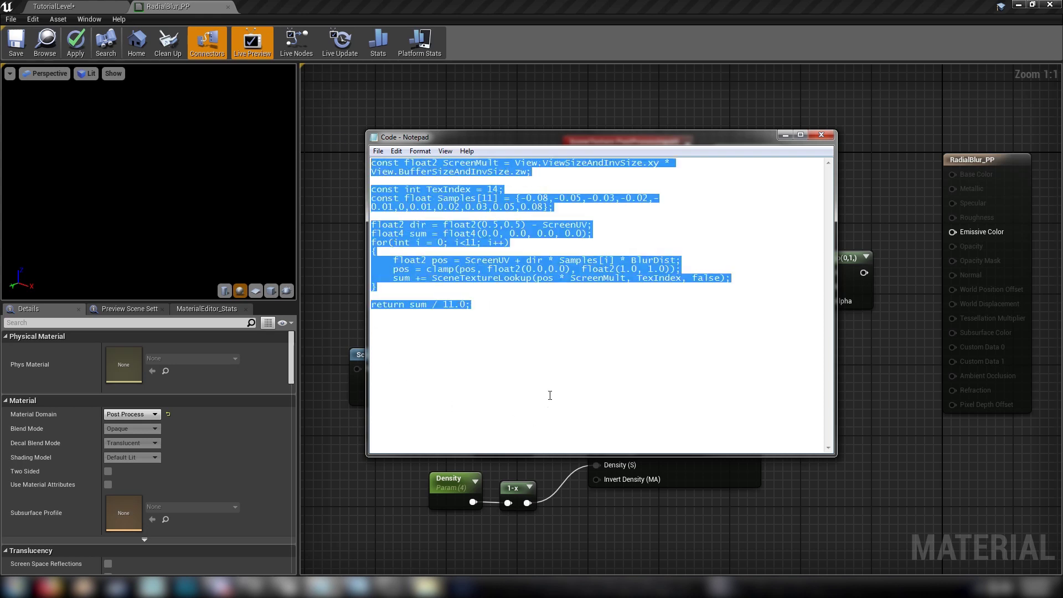
left_click(544, 375)
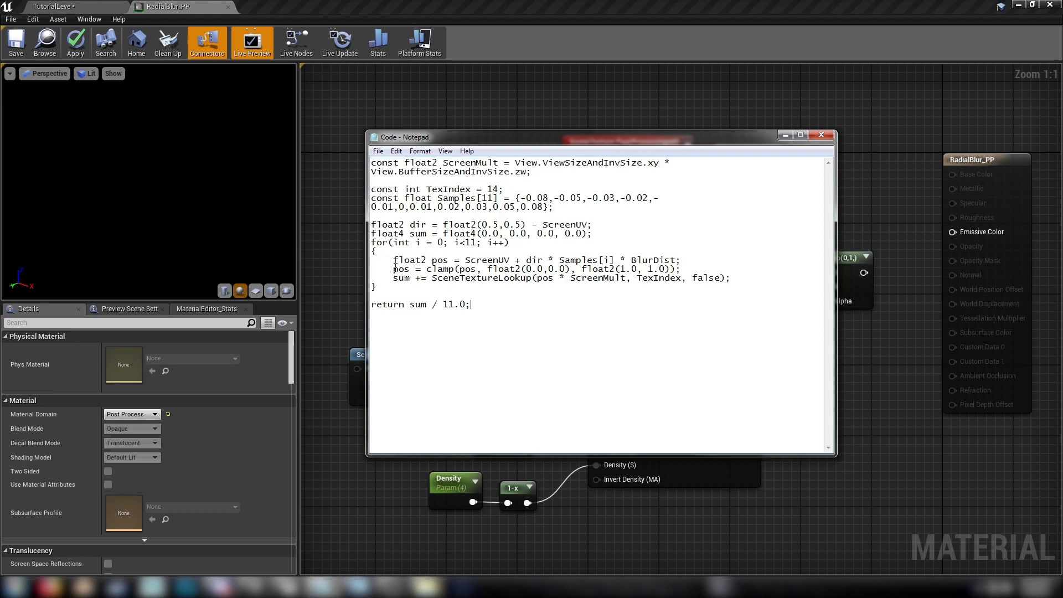
Copy the entire radial blur shader code from Notepad and paste it into the Custom node's Code property in Unreal Editor
left_click_drag(373, 236, 424, 286)
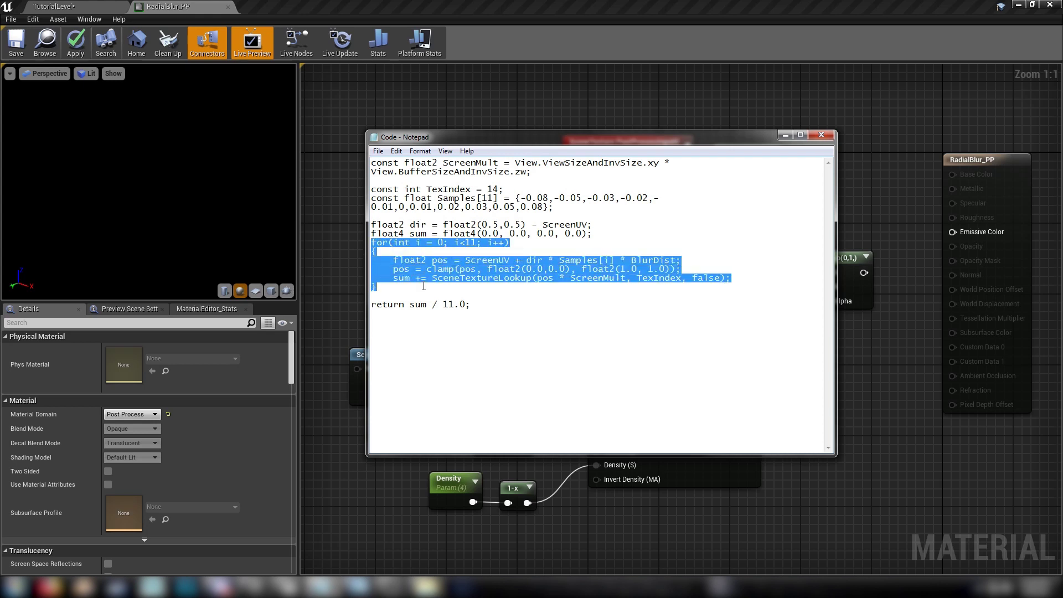
left_click_drag(494, 313, 304, 128)
key("ctrl+c")
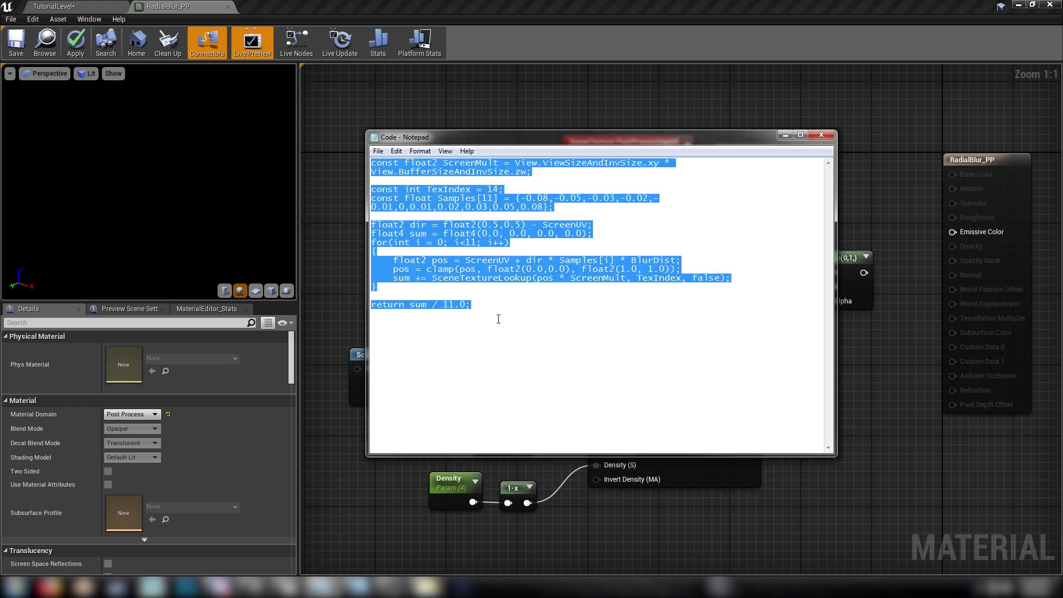
key("alt+Tab")
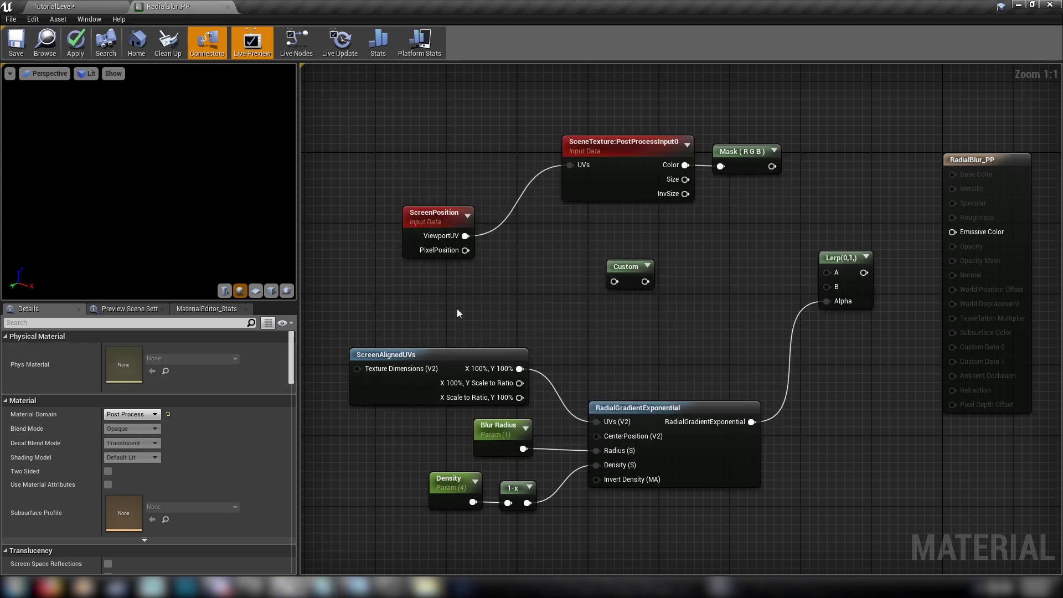
left_click_drag(554, 230, 653, 309)
left_click(135, 346)
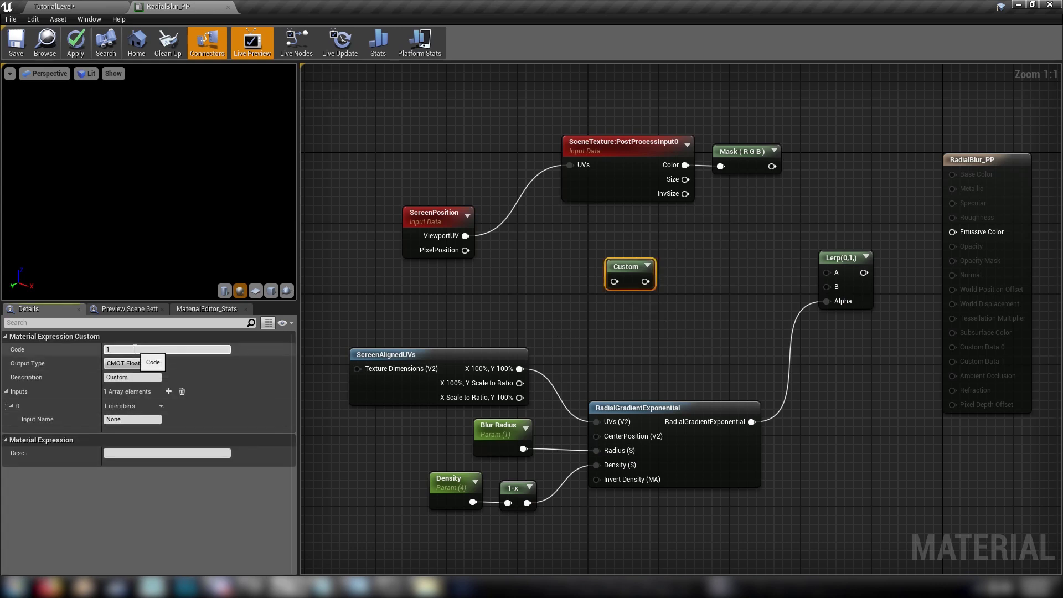
key("ctrl+v")
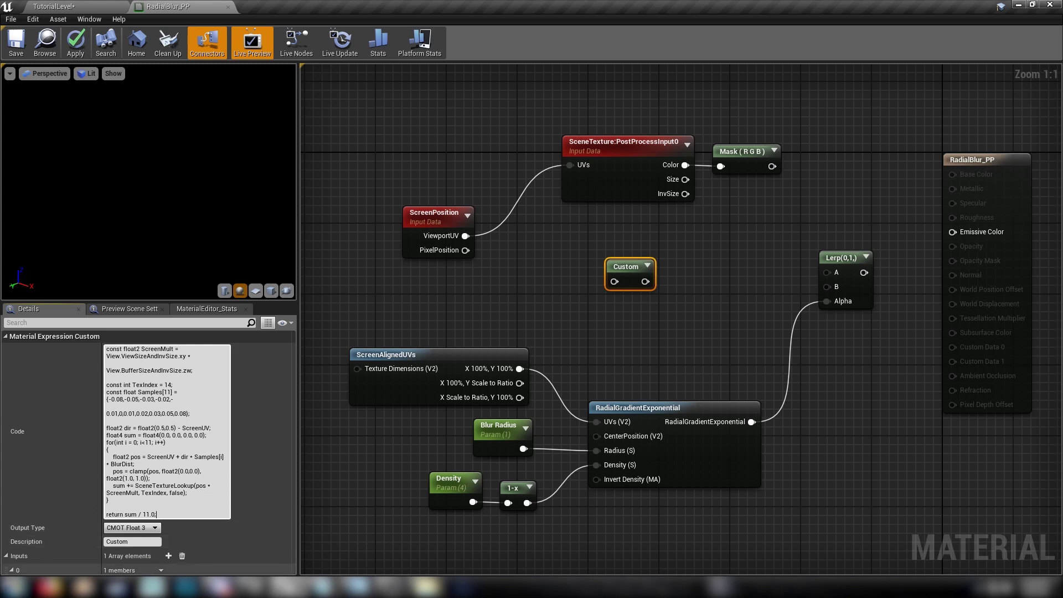
Add a second input to the Custom node and expand both input entries to show their names
left_click(169, 556)
scroll(124, 552, "down", 3)
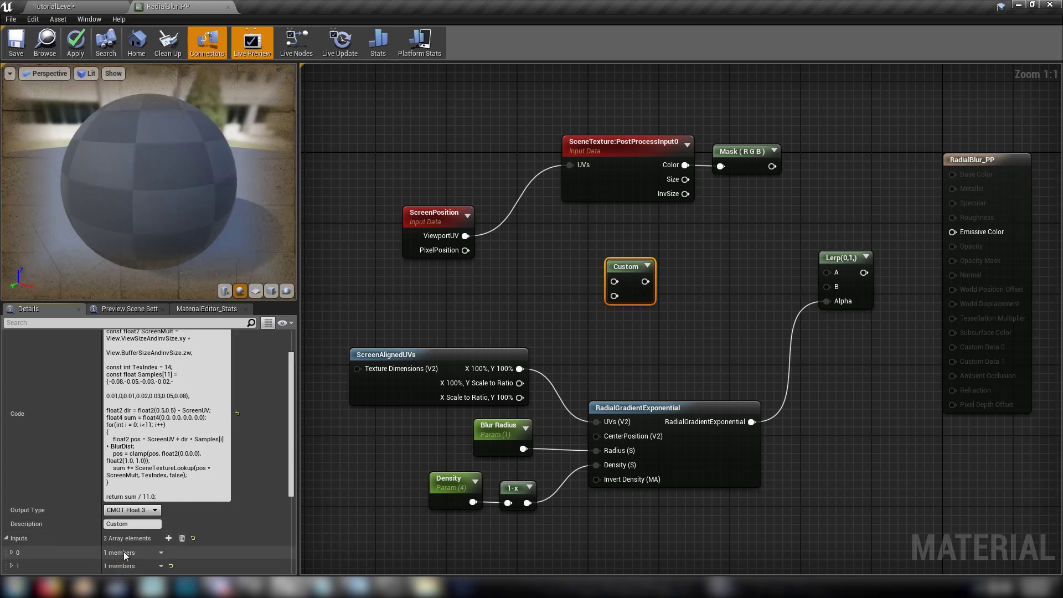
left_click(11, 526)
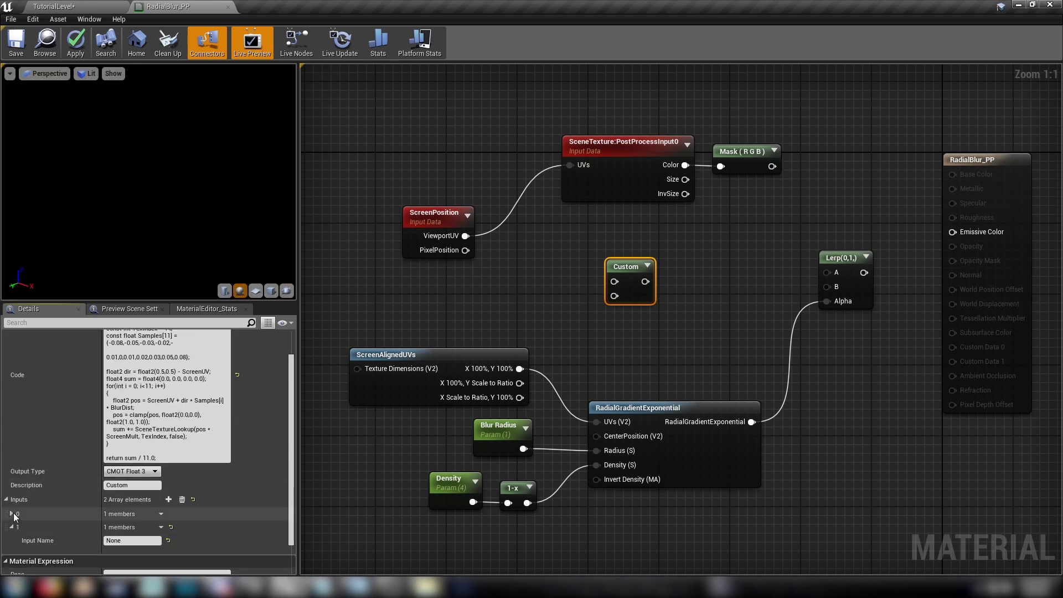
left_click(11, 514)
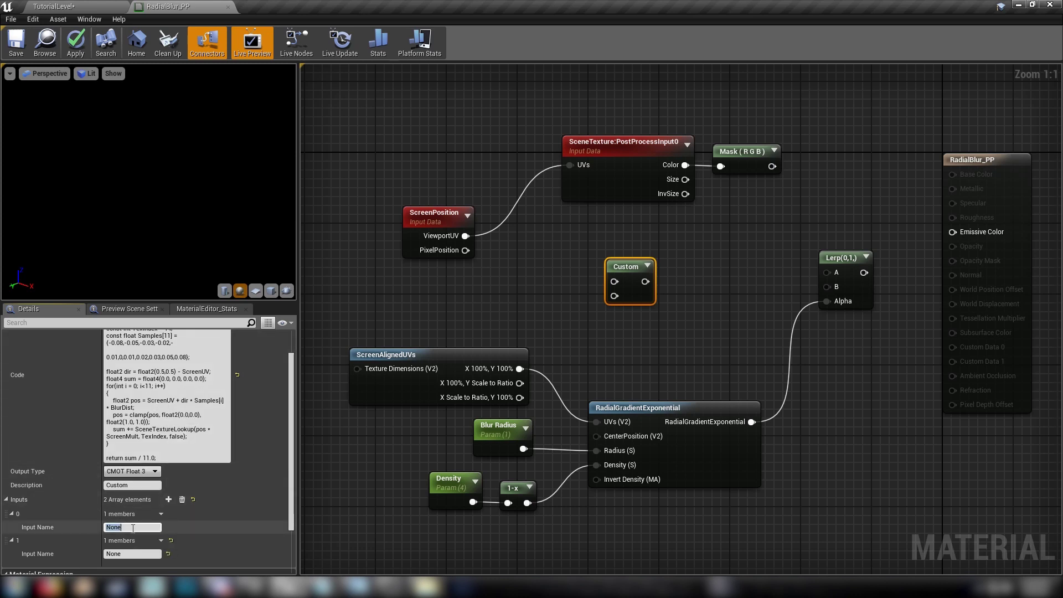
Name the Custom node's first input BlurDist and its second input ScreenUV
left_click(114, 527)
scroll(150, 451, "up", 3)
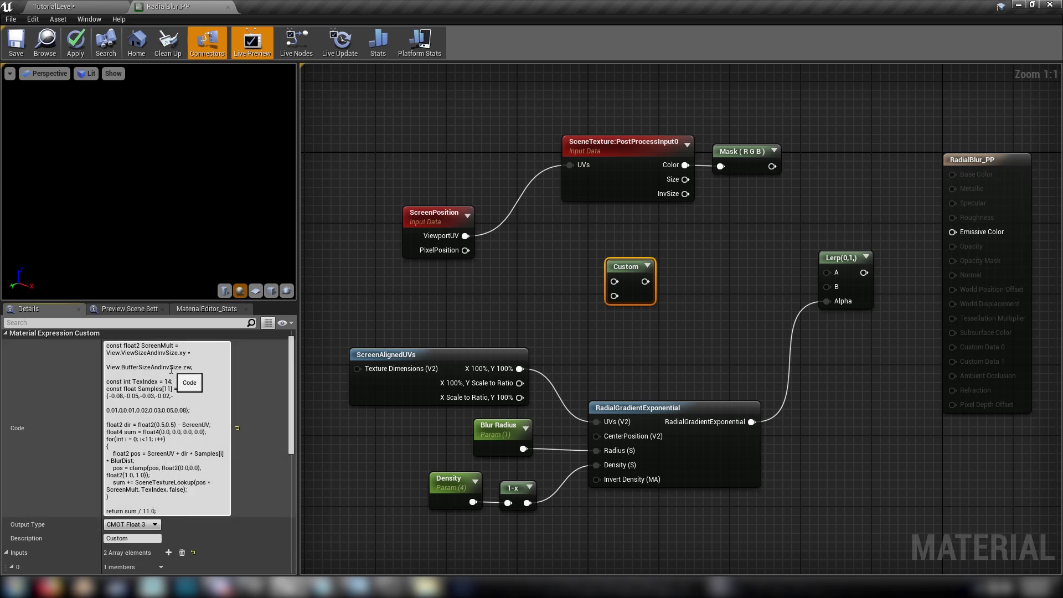
scroll(174, 508, "down", 3)
scroll(174, 506, "down", 2)
type("Blu")
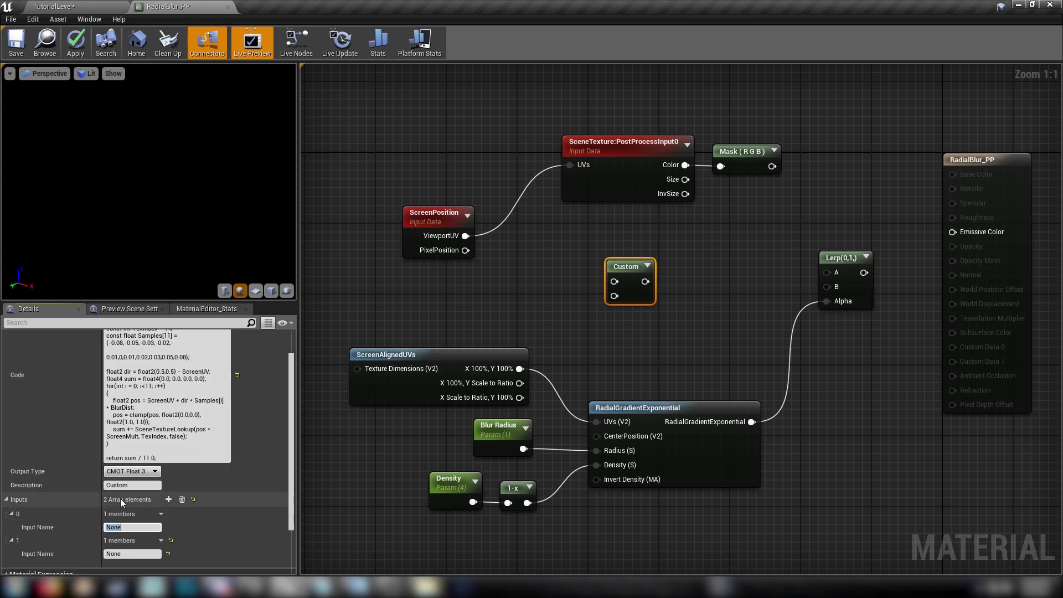
type("rDi")
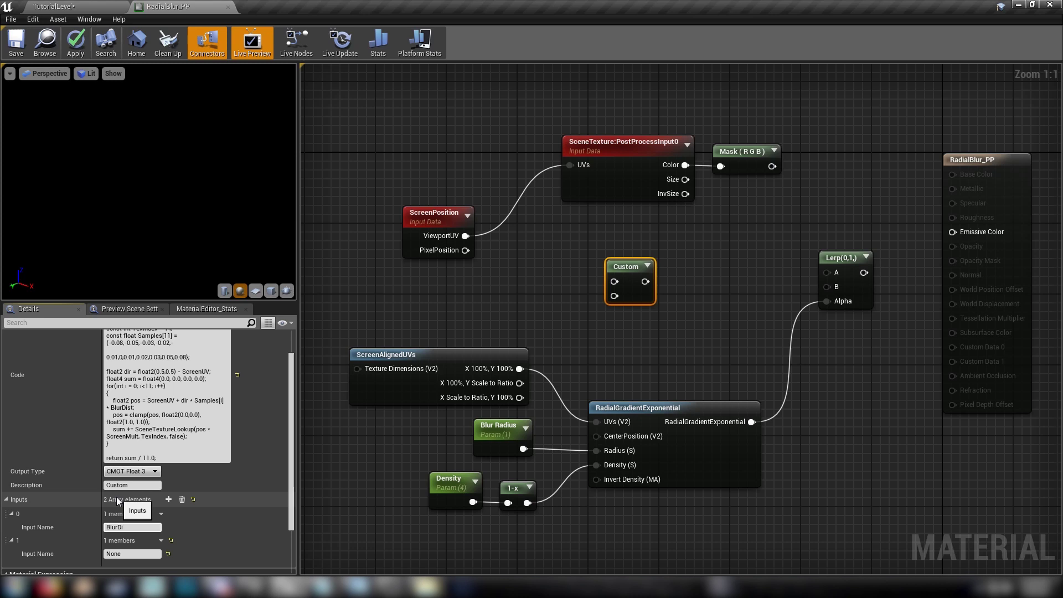
type("st")
key("Return")
left_click(127, 554)
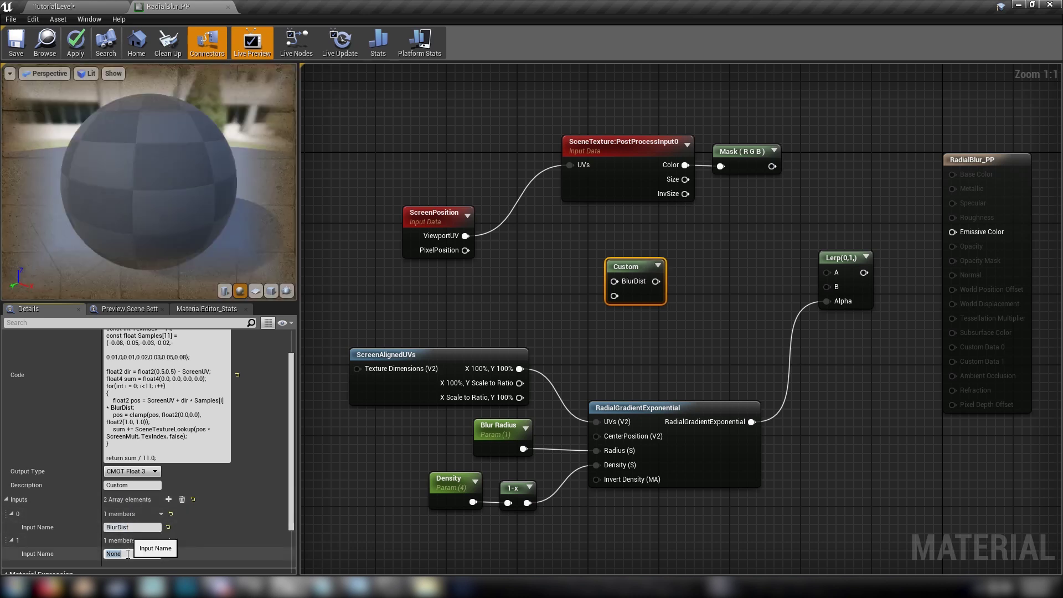
type("Screen")
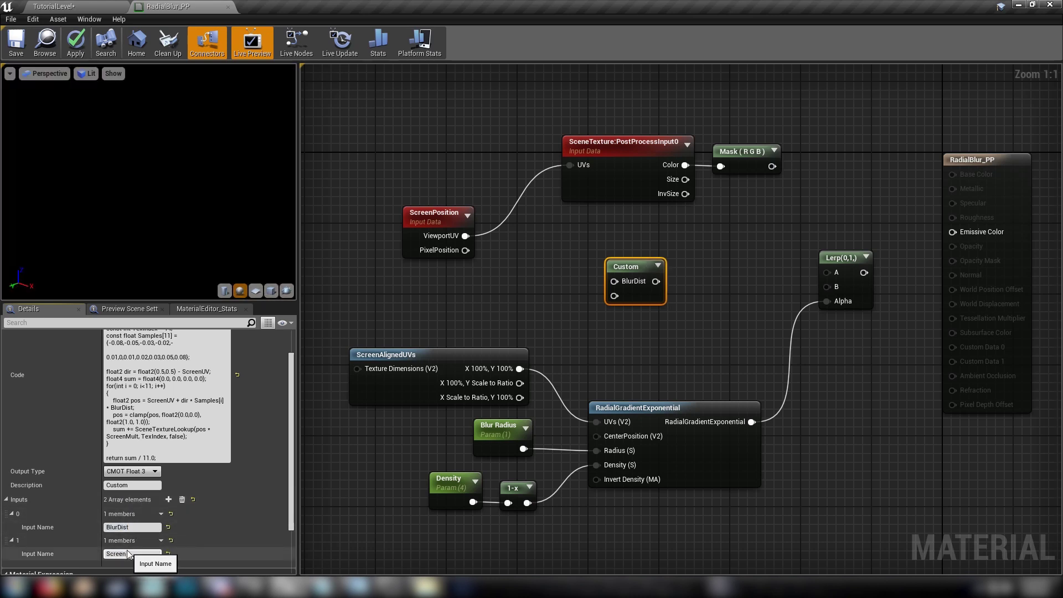
type("UV")
key("Return")
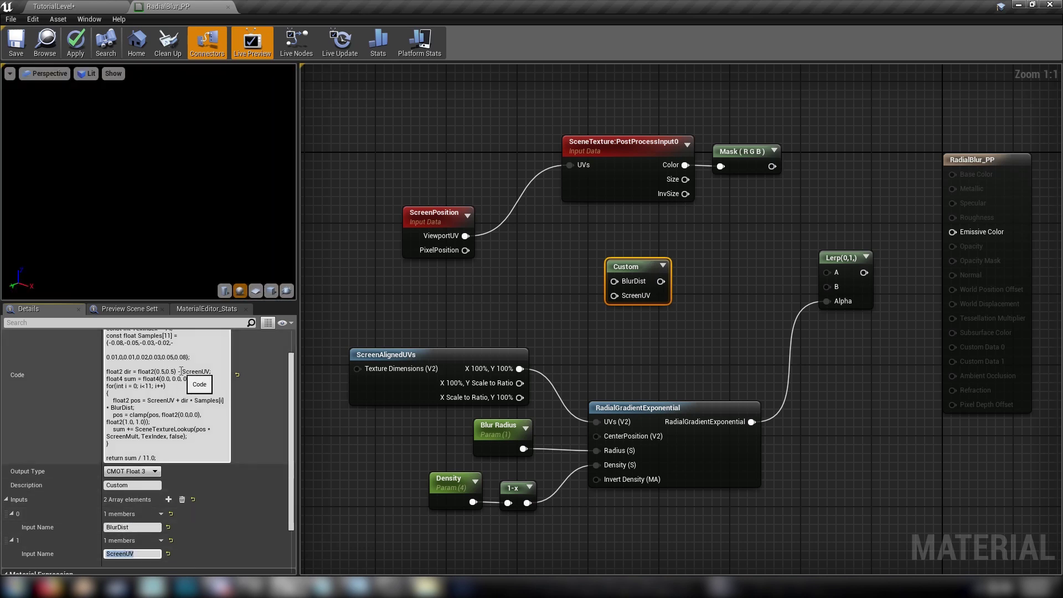
Check where the code uses ScreenUV, and set the Custom node's description to Radial Blur
left_click_drag(181, 371, 211, 372)
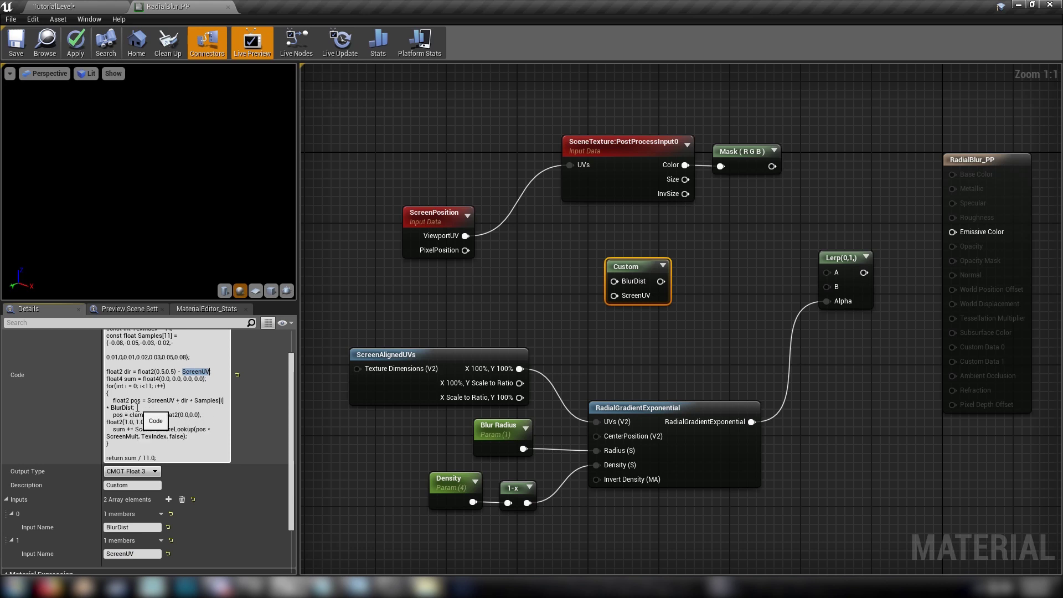
left_click_drag(148, 400, 175, 400)
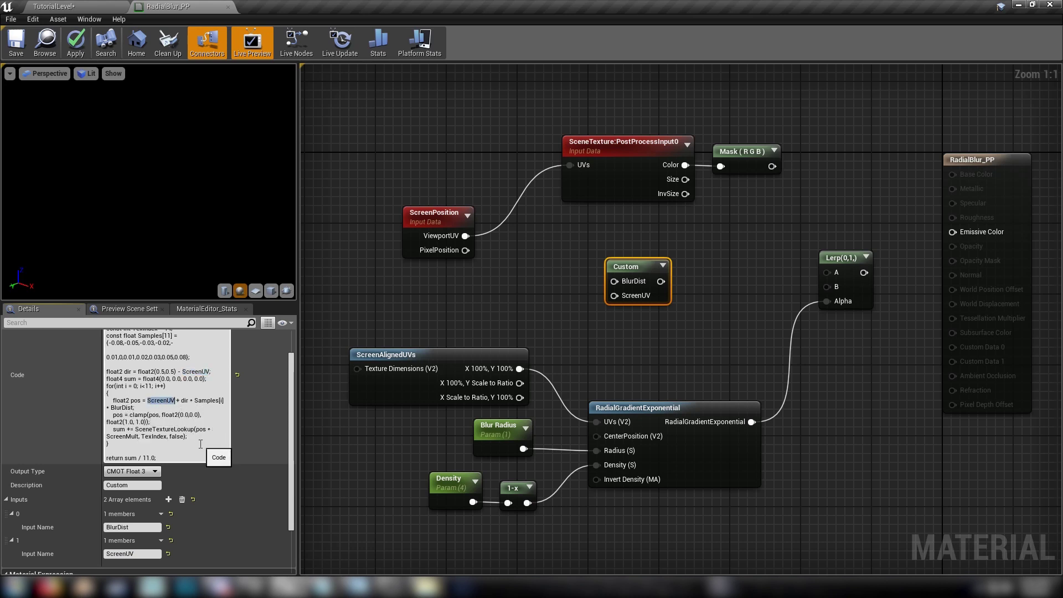
scroll(202, 438, "up", 3)
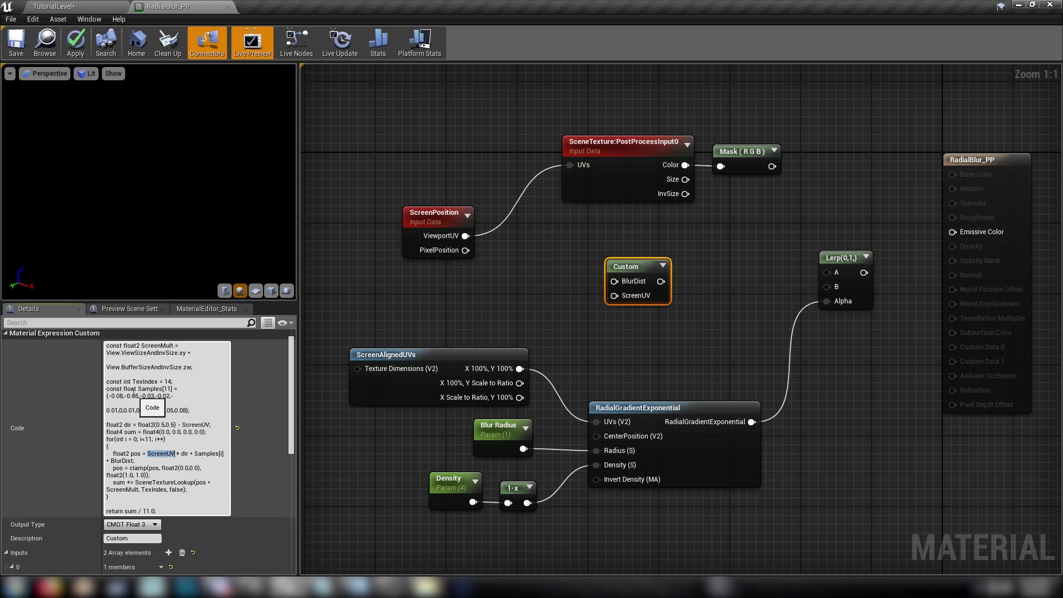
scroll(252, 468, "down", 5)
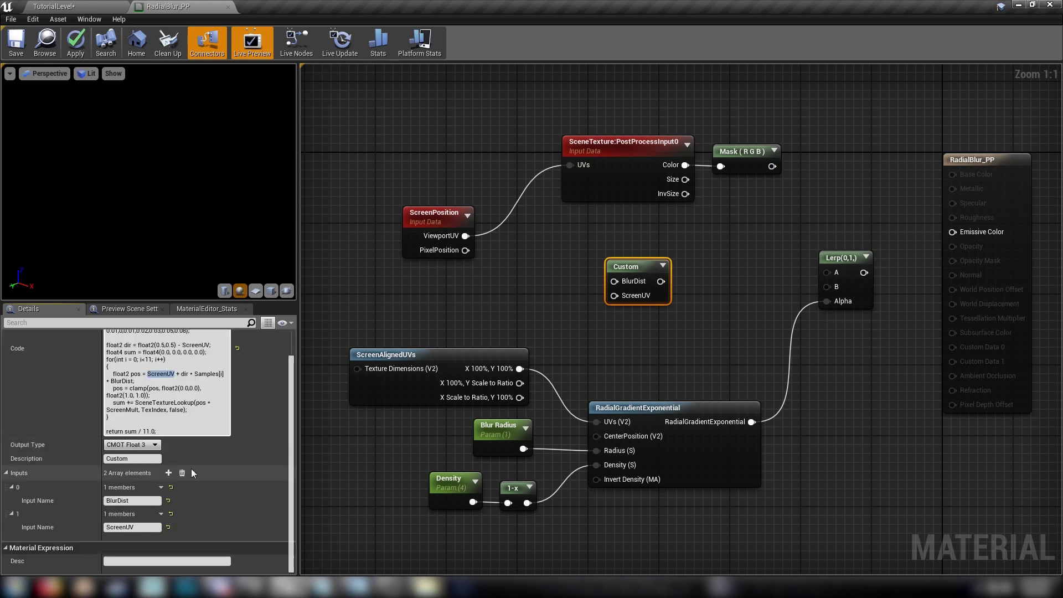
left_click(137, 459)
scroll(160, 476, "up", 2)
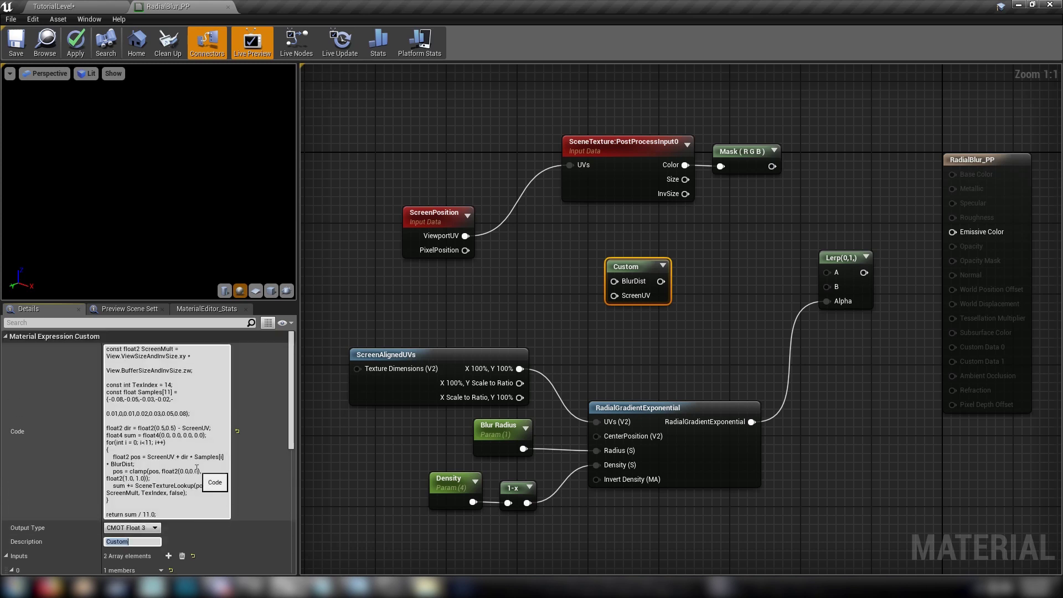
type("Rad")
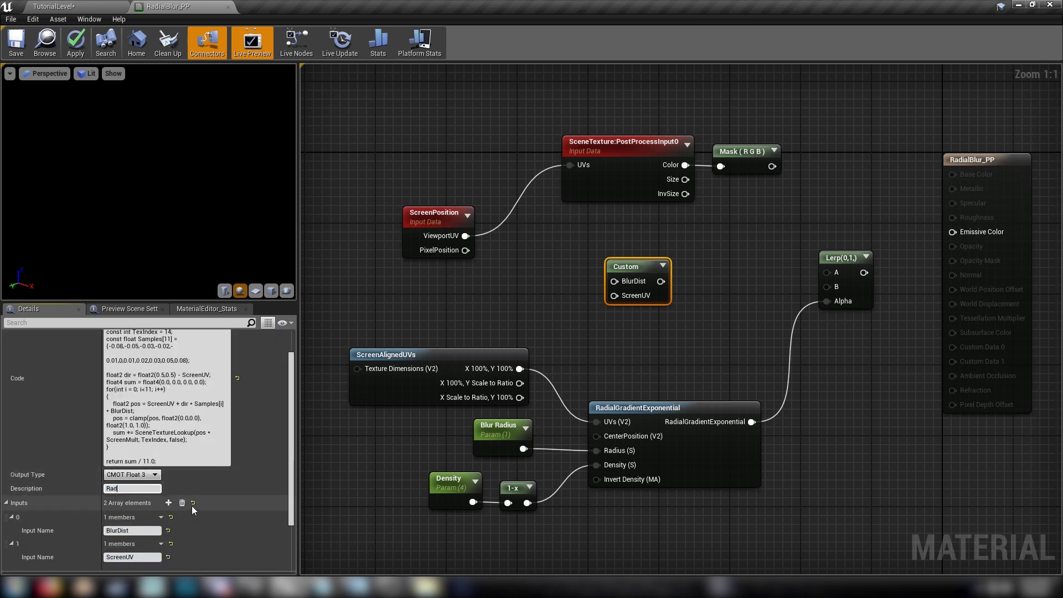
type("ial Blur")
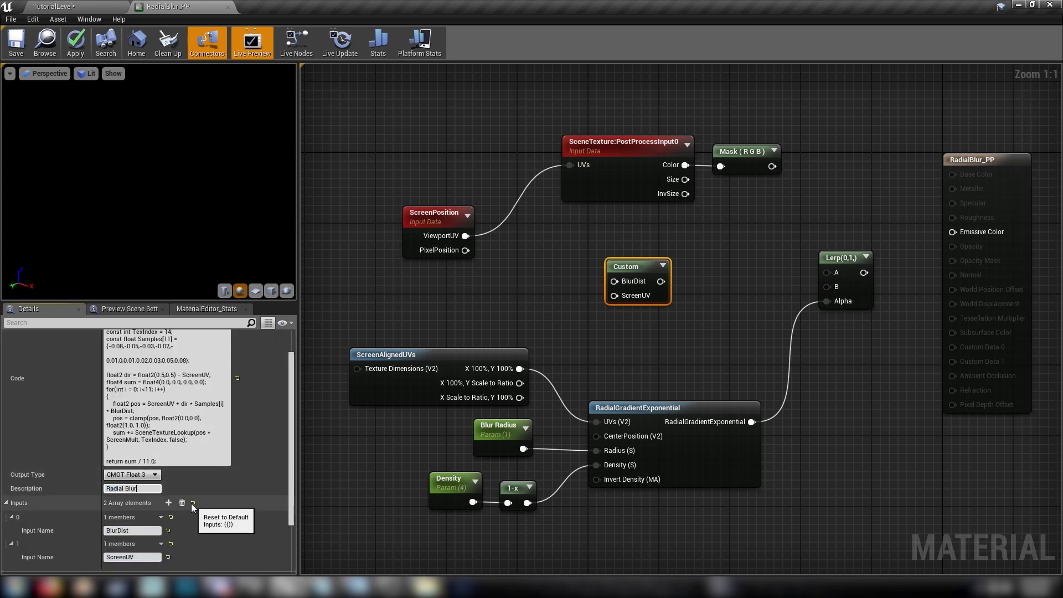
key("Return")
left_click(506, 310)
Connect the ScreenPosition node's ViewportUV output to Radial Blur's ScreenUV input and shift the Radial Blur node closer to the Lerp
right_click_drag(563, 270, 505, 266)
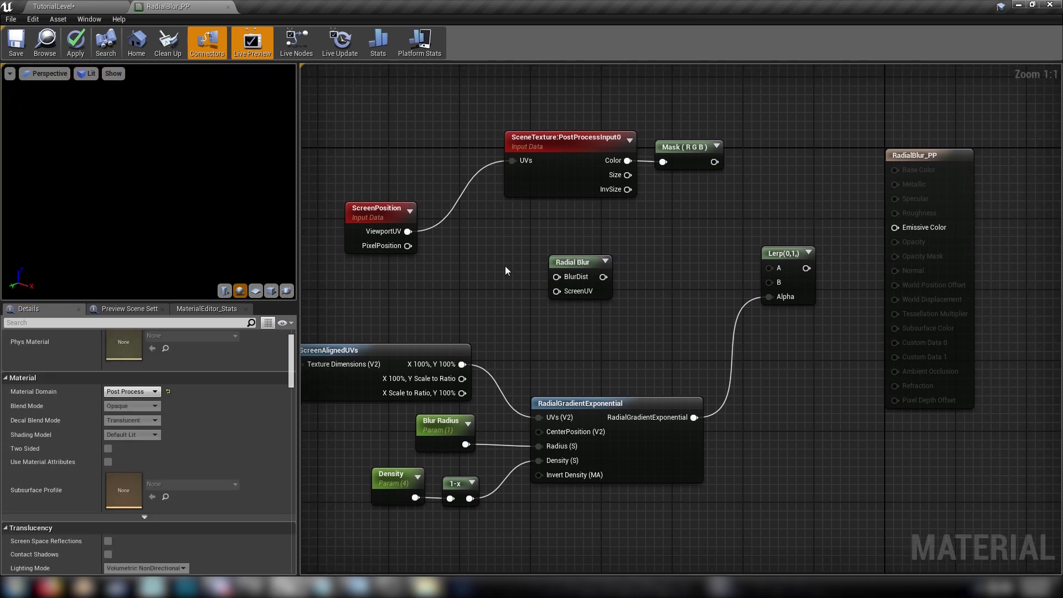
left_click_drag(408, 232, 615, 270)
left_click(525, 247)
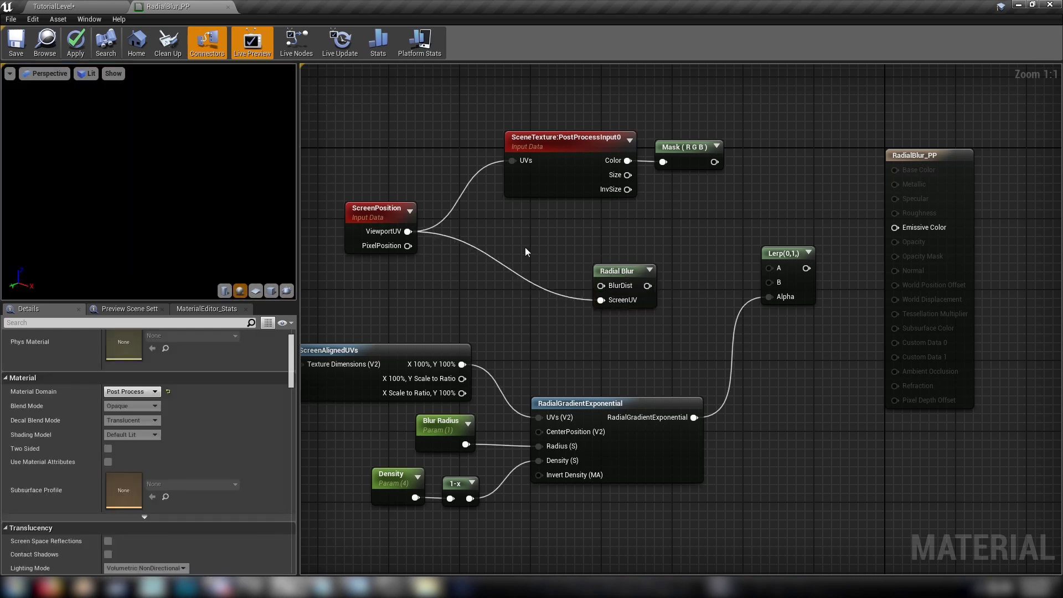
Add a scalar parameter named Blur beside the Radial Blur node with a default value of 1
left_click(507, 225)
type("Blur")
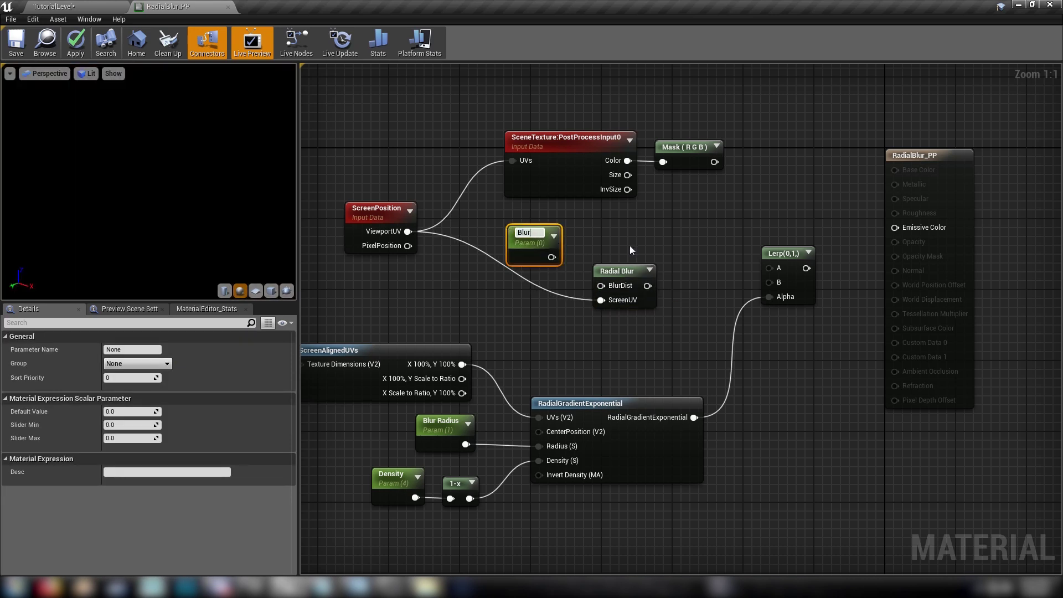
key("Return")
left_click(139, 412)
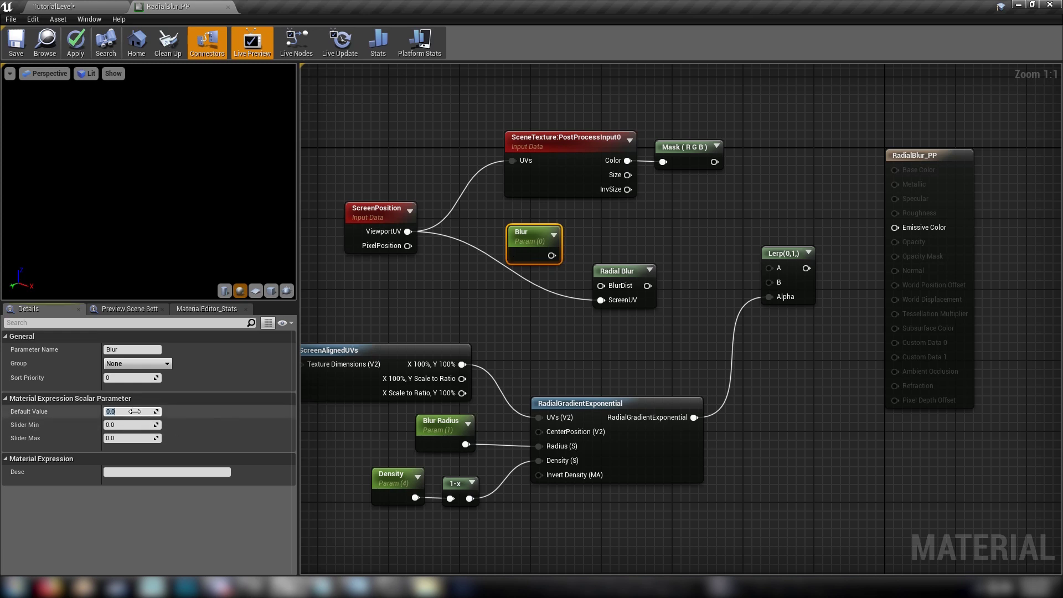
type("1")
key("Return")
Wire Blur to BlurDist, Radial Blur to Lerp B, Mask (RGB) to Lerp A, and Lerp to Emissive Color
left_click_drag(551, 255, 771, 283)
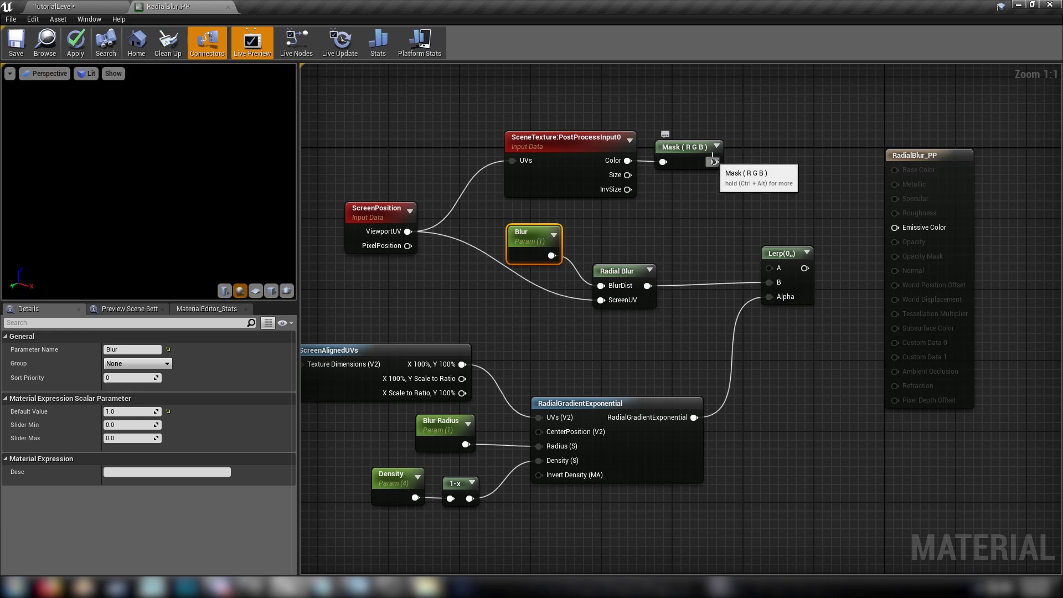
left_click_drag(715, 162, 922, 231)
Widen the preview viewport, examine the blur on the preview sphere from different distances, and save the material
left_click_drag(119, 135, 166, 190)
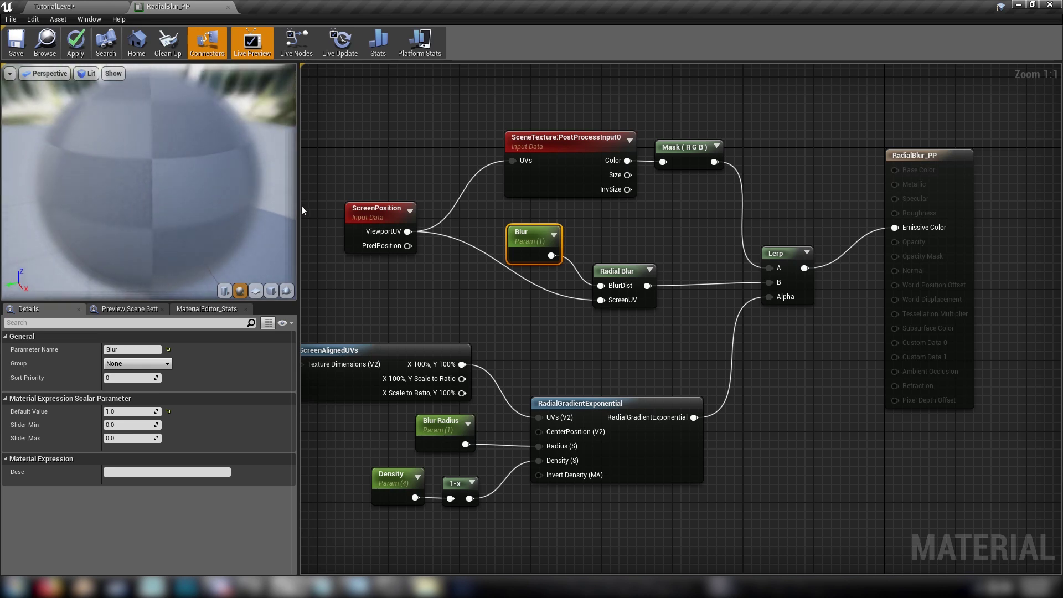
left_click_drag(302, 207, 351, 207)
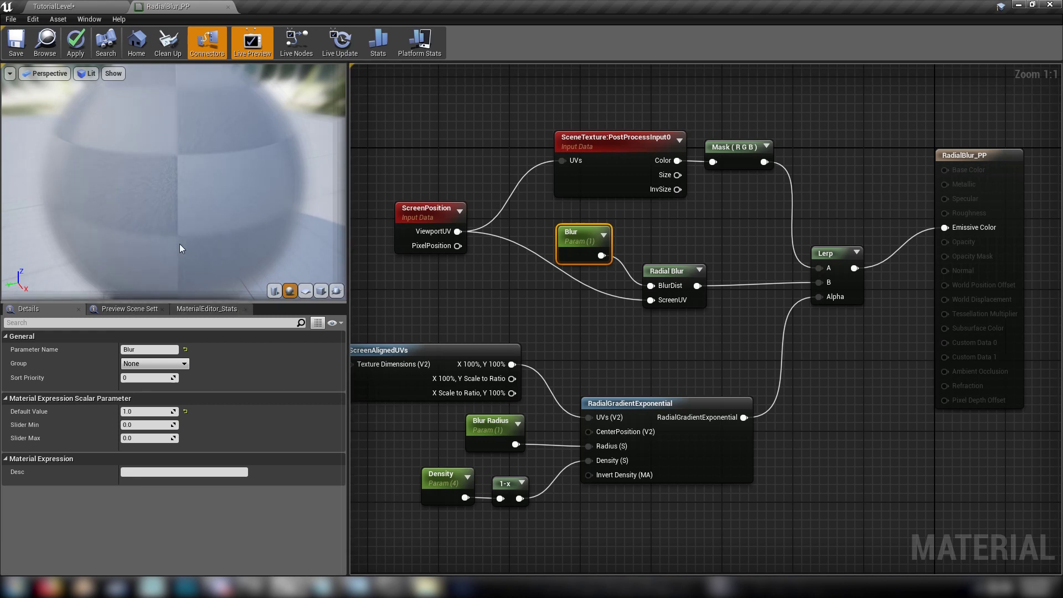
left_click_drag(179, 243, 128, 177)
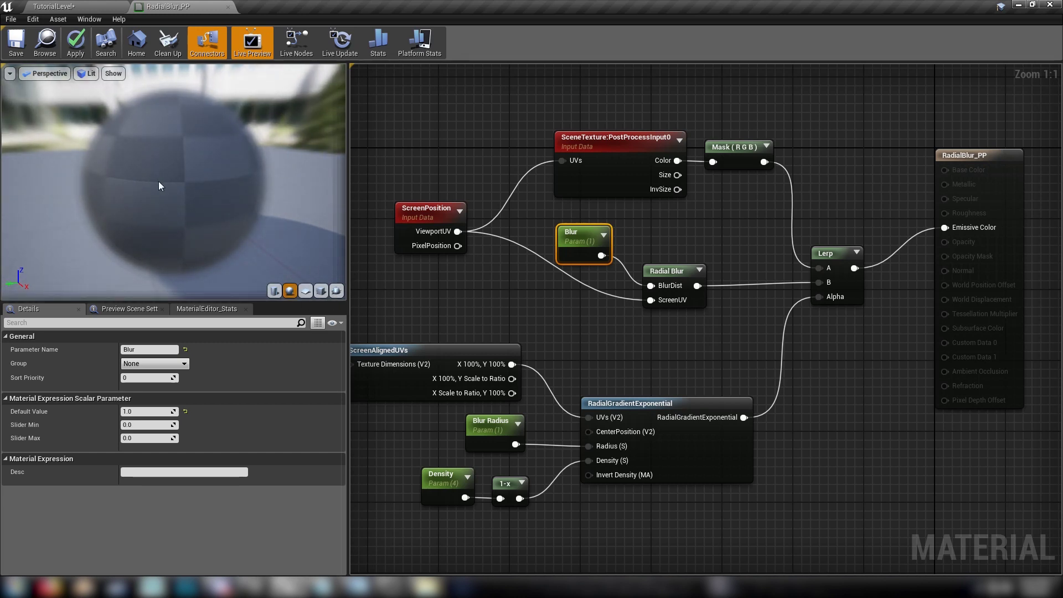
left_click(565, 346)
right_click_drag(559, 337, 588, 307)
right_click_drag(461, 265, 464, 271)
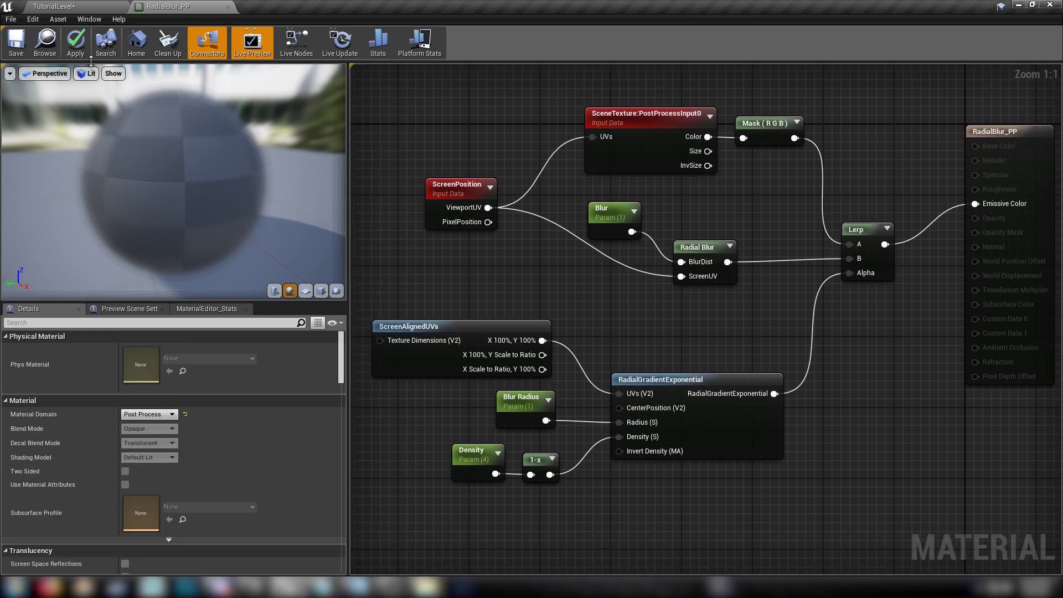
left_click(12, 40)
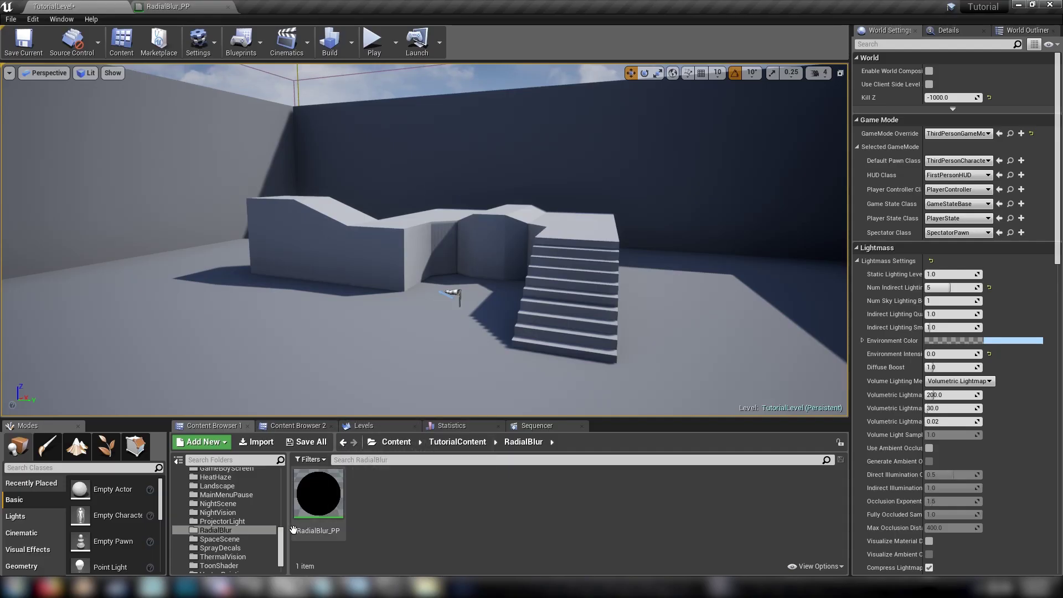
In TutorialLevel, place ThirdPersonIdle from the Mannequin Animations folder on the floor beside the walkway and frame it in view
left_click_drag(281, 537, 281, 480)
left_click(212, 528)
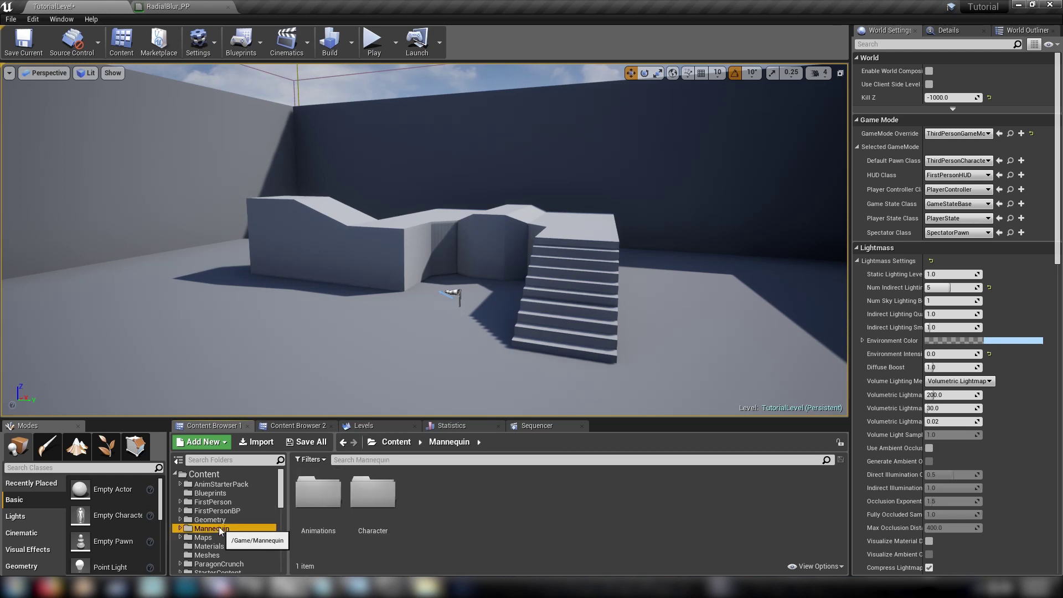
double_click(319, 493)
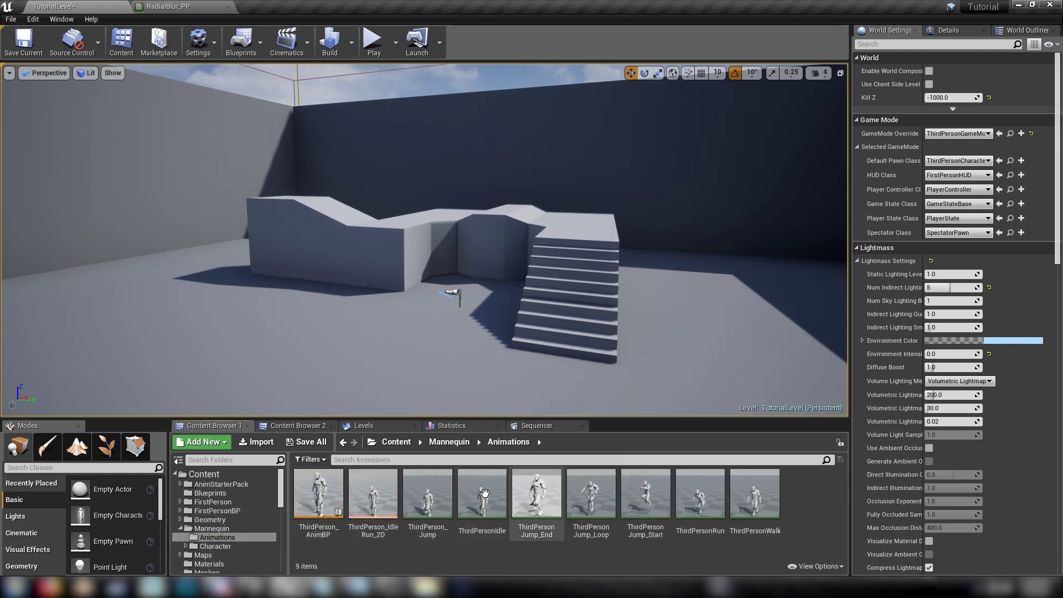
left_click_drag(482, 494, 249, 325)
key("f")
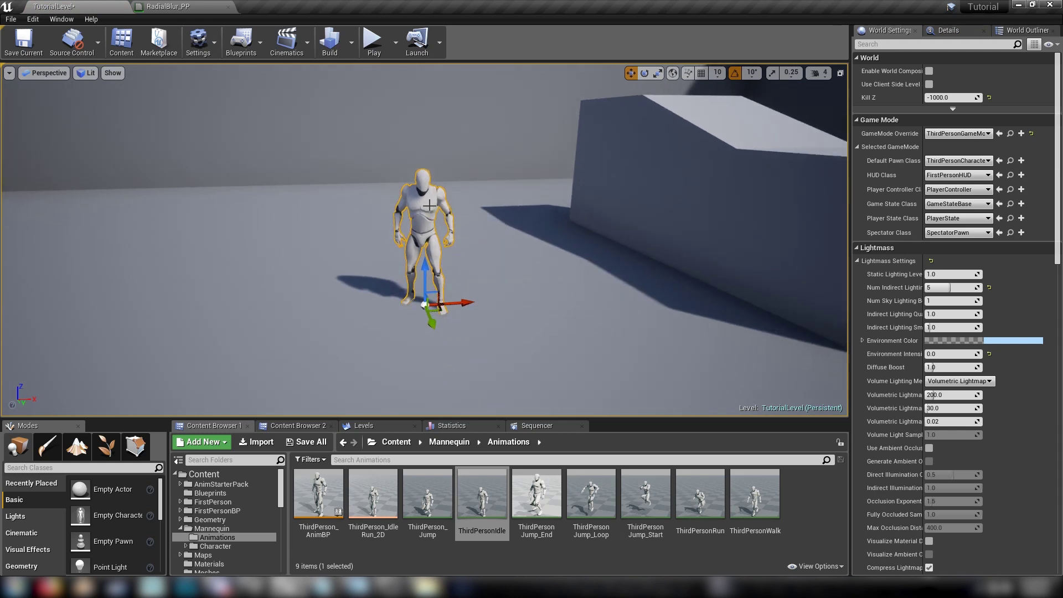
key("Escape")
Select PostProcessVolume in the level and add one empty asset-reference element to its Post Process Materials array
left_click(1013, 30)
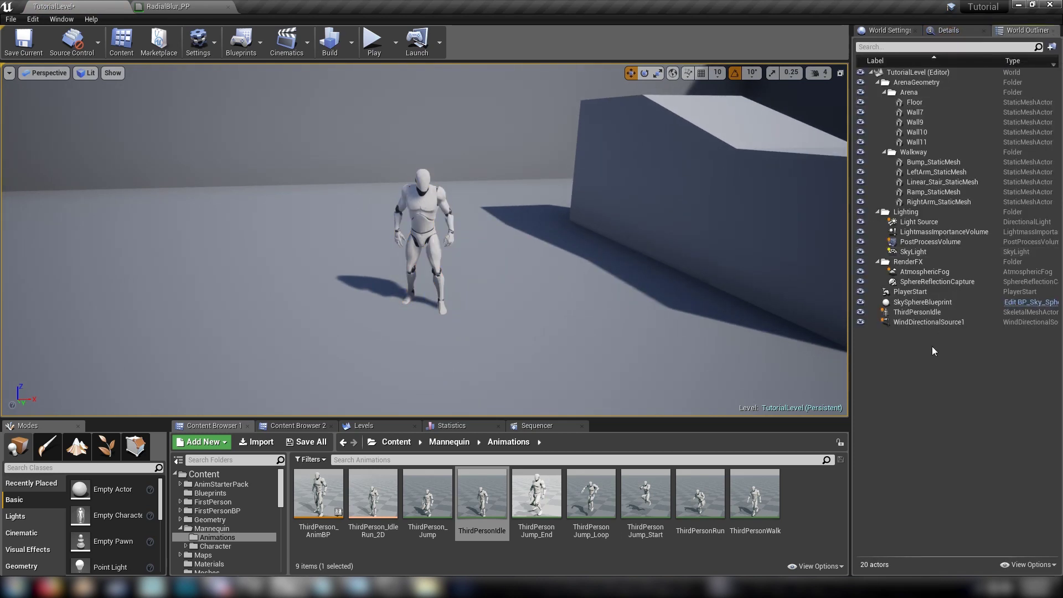
left_click(931, 241)
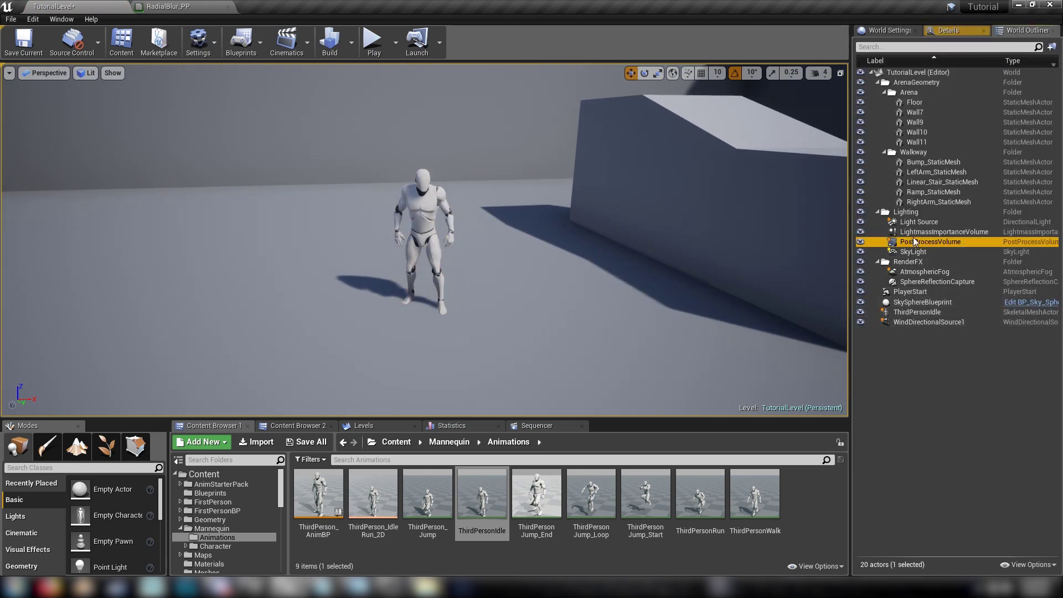
left_click(951, 31)
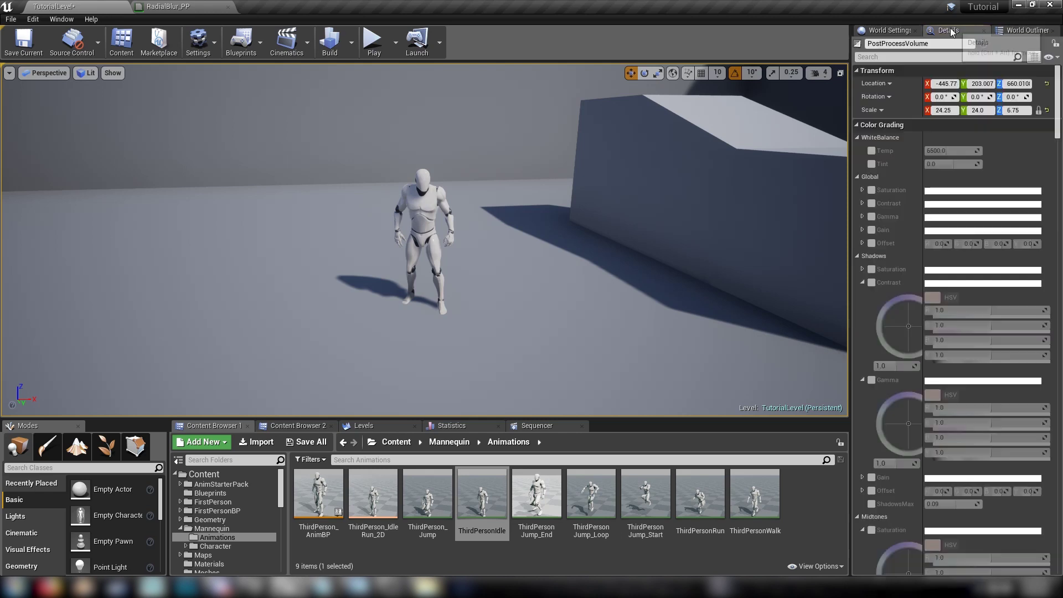
left_click(911, 57)
type("mat")
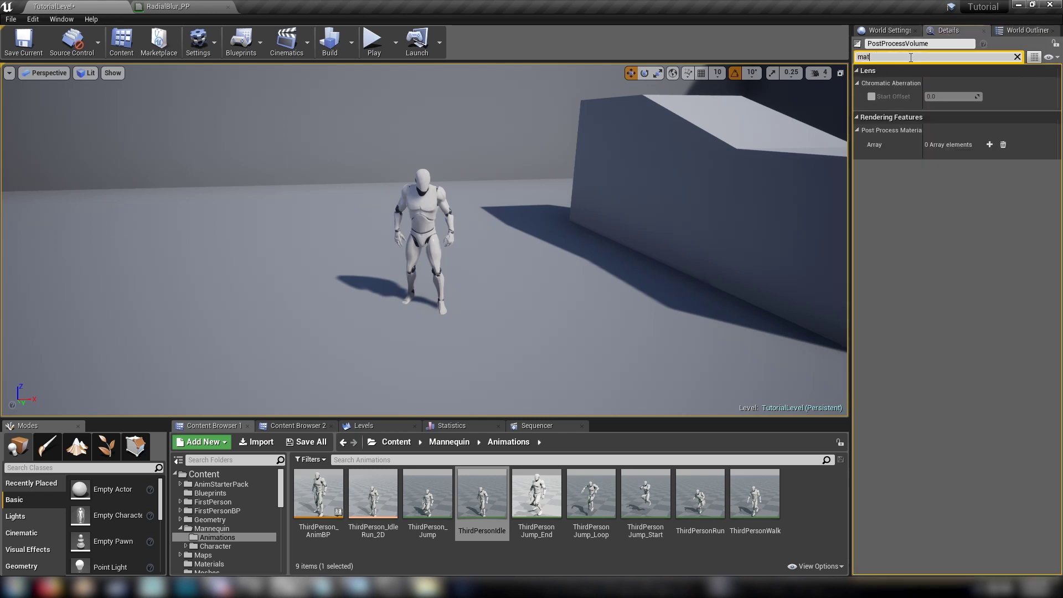
left_click(990, 144)
left_click(936, 159)
left_click(946, 185)
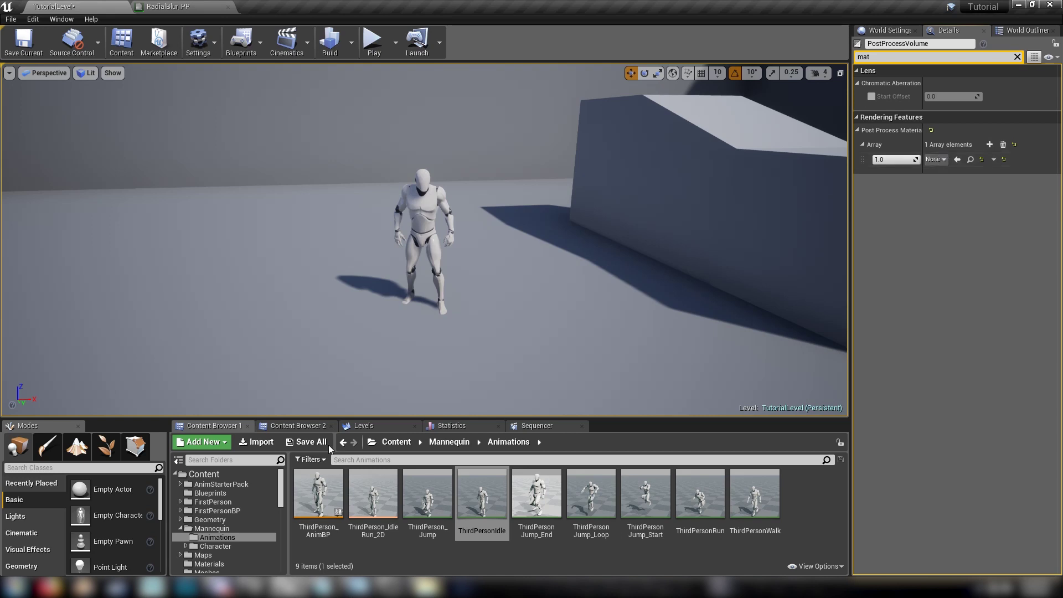
Create a material instance of RadialBlur_PP in the Materials folder, keeping the name RadialBlur_PP_Inst1
scroll(260, 507, "down", 5)
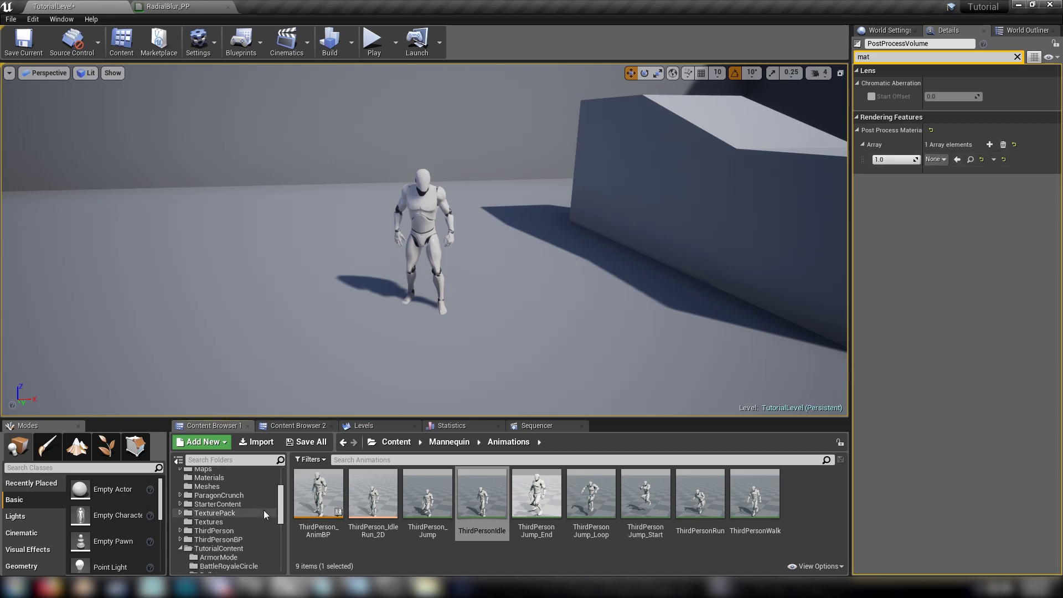
left_click(222, 476)
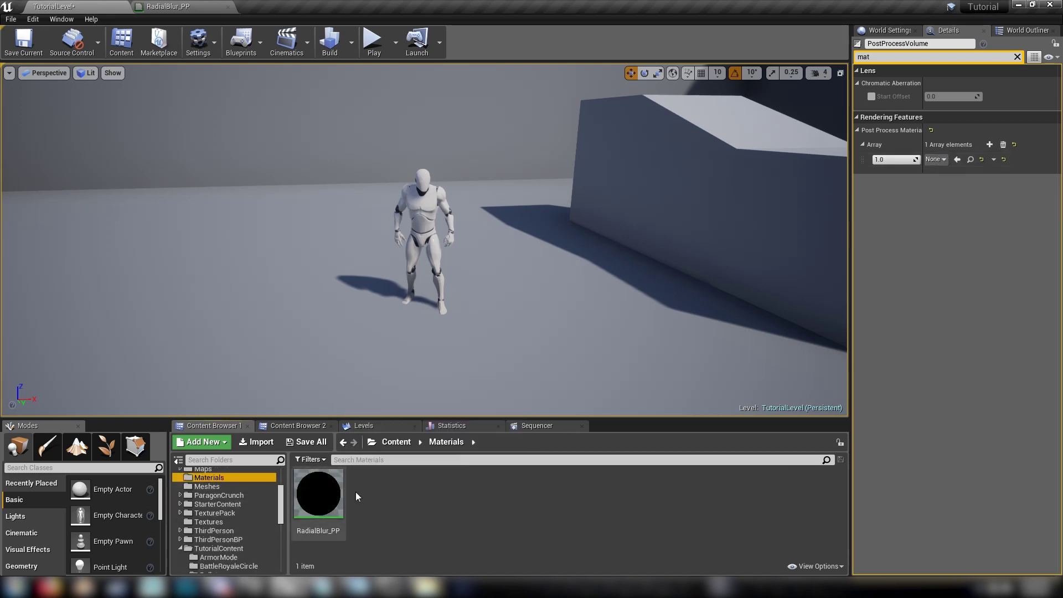
left_click(324, 480)
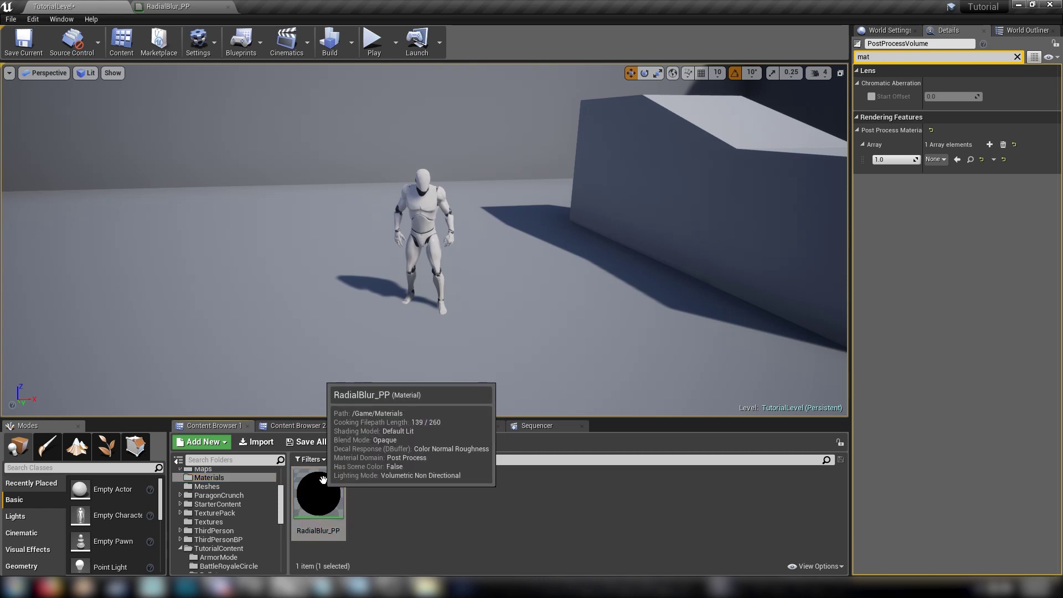
right_click(324, 480)
left_click(360, 254)
key("Return")
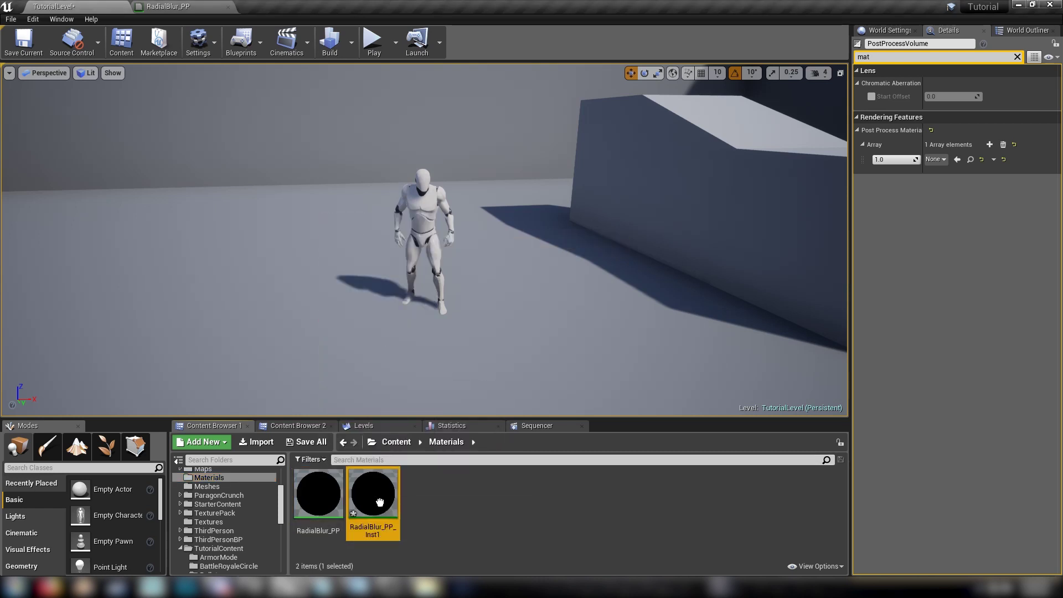
Assign RadialBlur_PP_Inst1 to the PostProcessVolume's material array element and look at the blur around the mannequin from several angles
left_click_drag(380, 503, 942, 161)
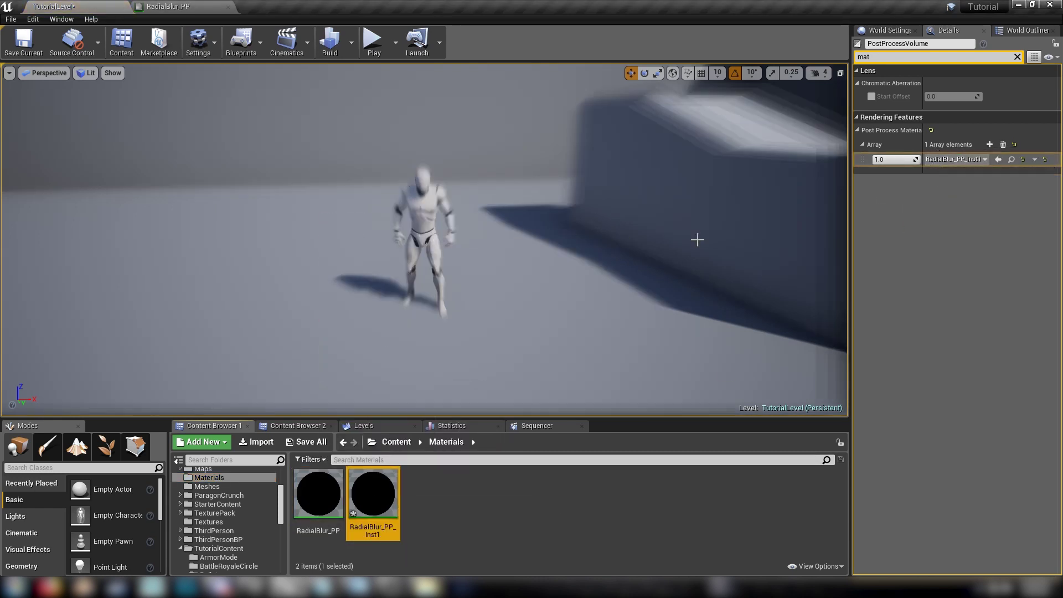
mouse_move(698, 240)
right_mouse_down()
mouse_move(699, 260)
mouse_move(699, 233)
right_mouse_up()
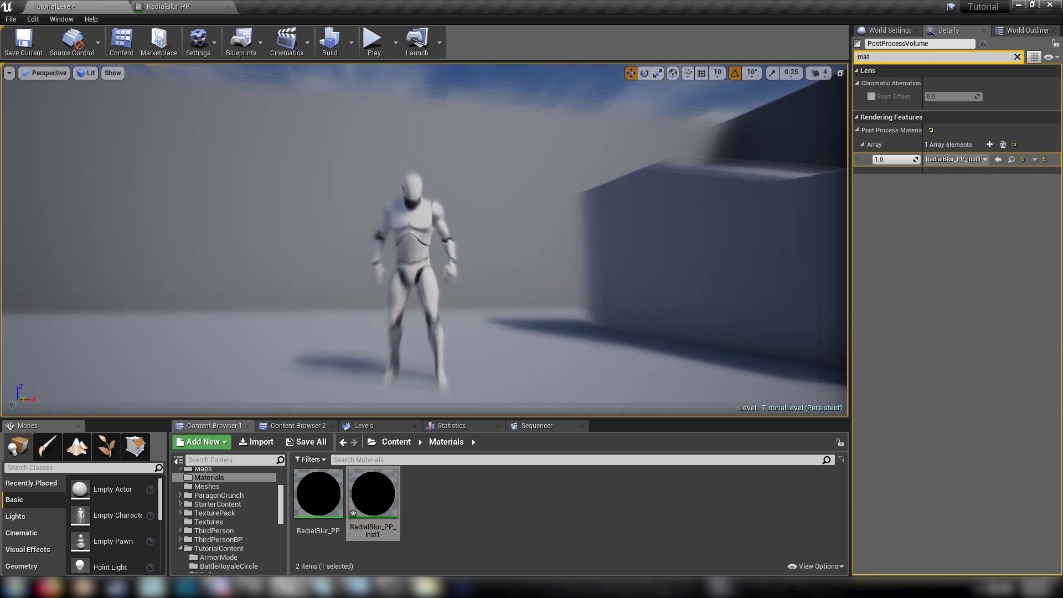
left_click(433, 183)
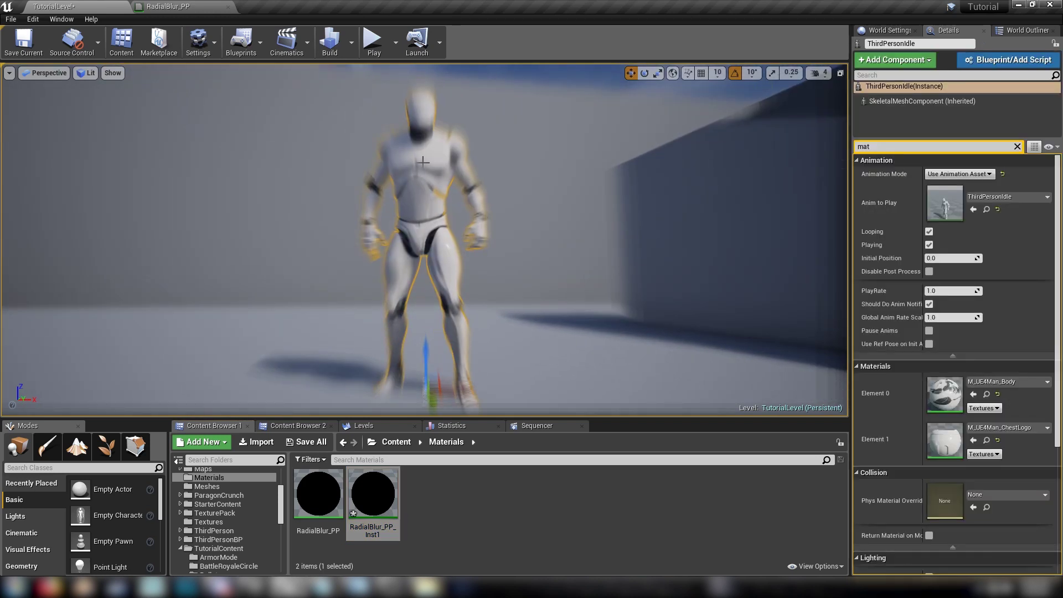
key("Escape")
left_click_drag(423, 162, 409, 211, "alt")
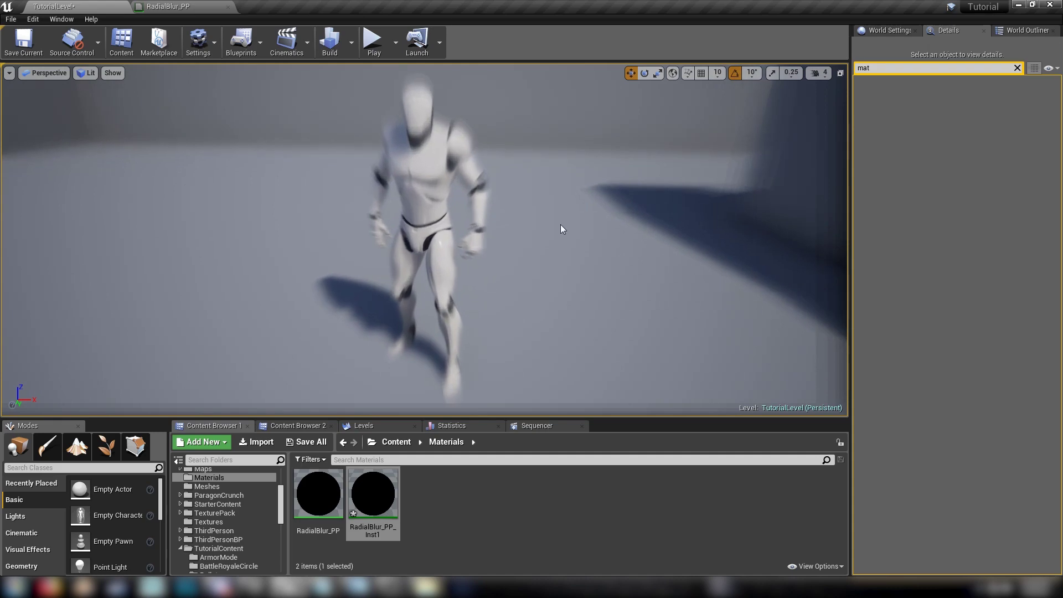
Open RadialBlur_PP_Inst1 in a floating window over the level and enable its Density, Blur Radius and Blur parameter overrides
double_click(363, 492)
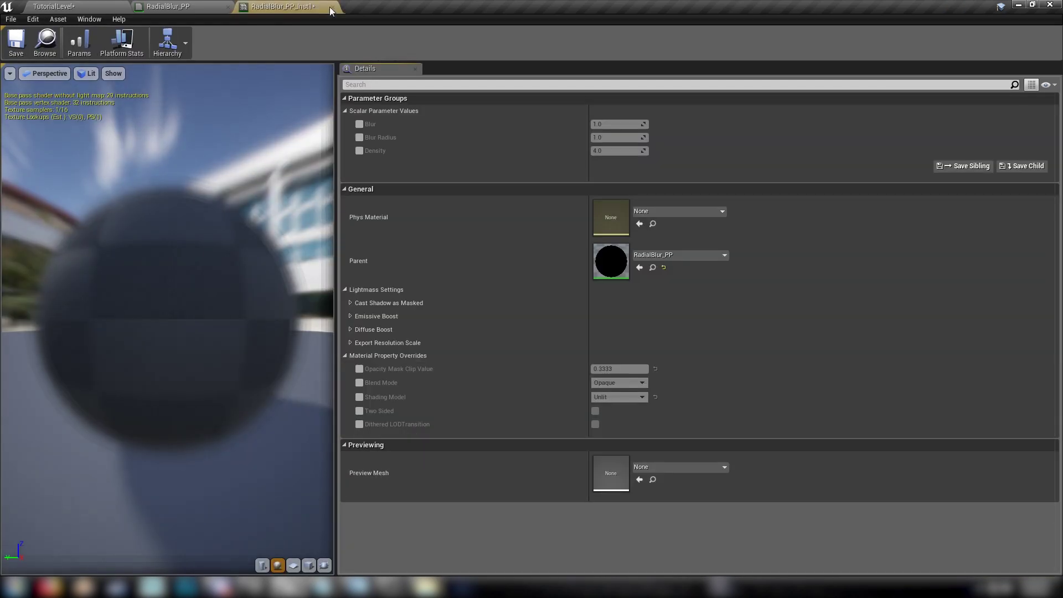
left_click_drag(111, 7, 658, 103)
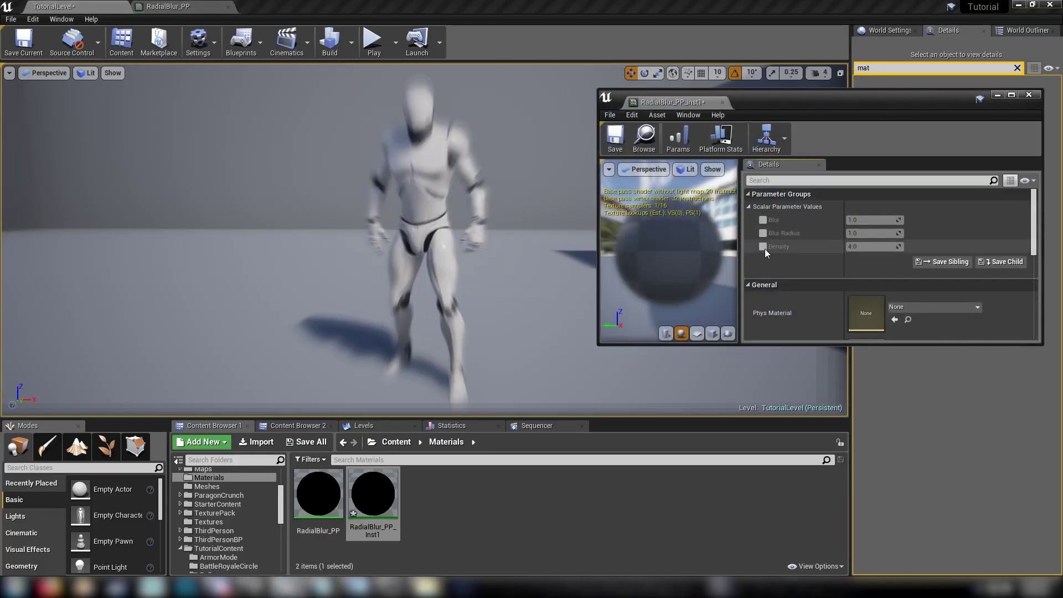
left_click(763, 246)
left_click(763, 234)
left_click(763, 220)
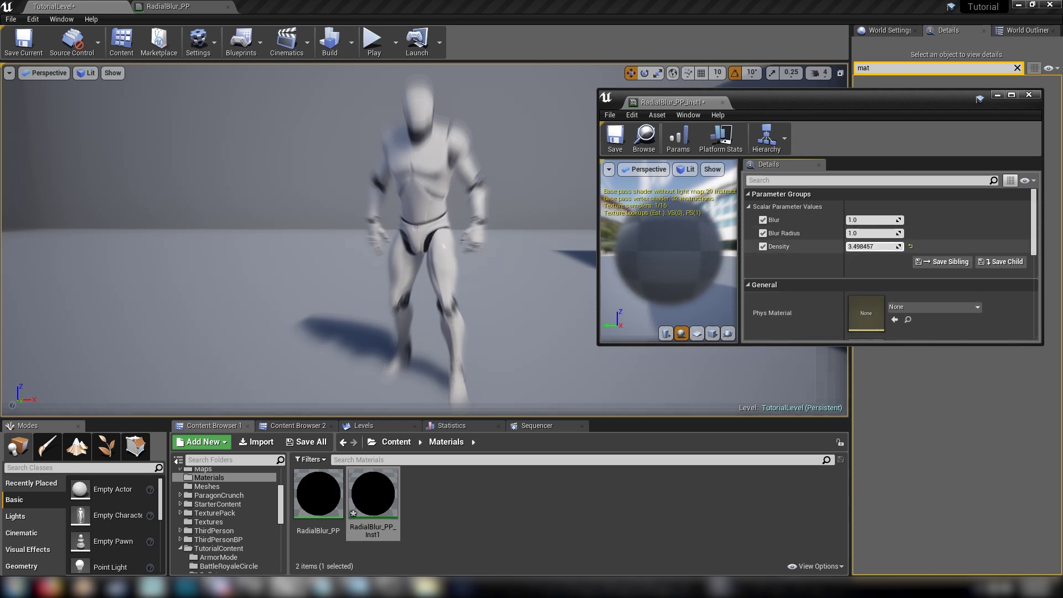
Set the instance's Density to about 2.82, Blur Radius to 1 and Blur to about 2.36, save it, and move its window clear of the mannequin
left_click_drag(872, 247, 856, 233)
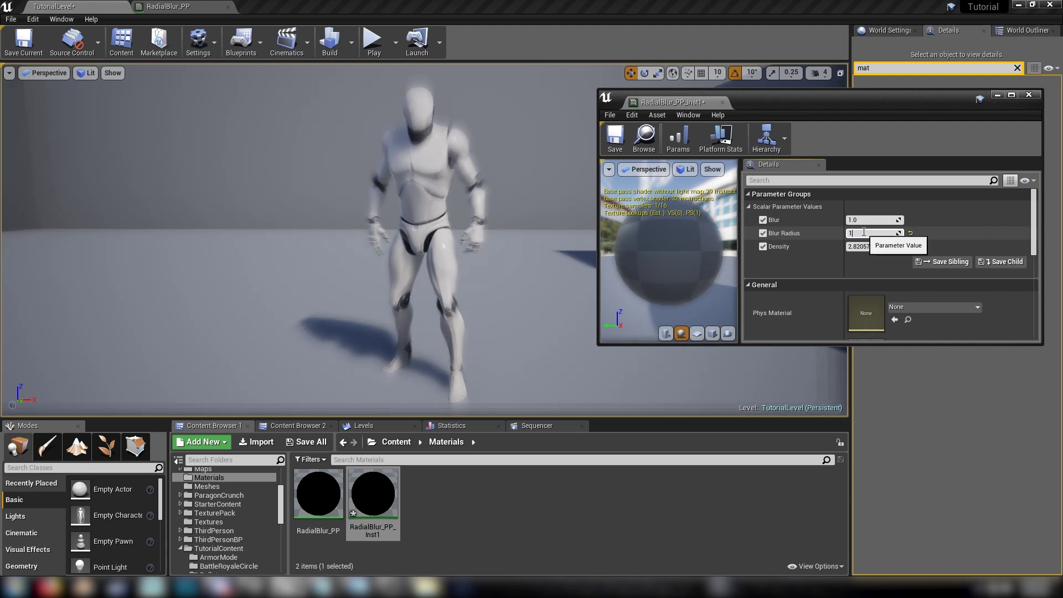
key("Return")
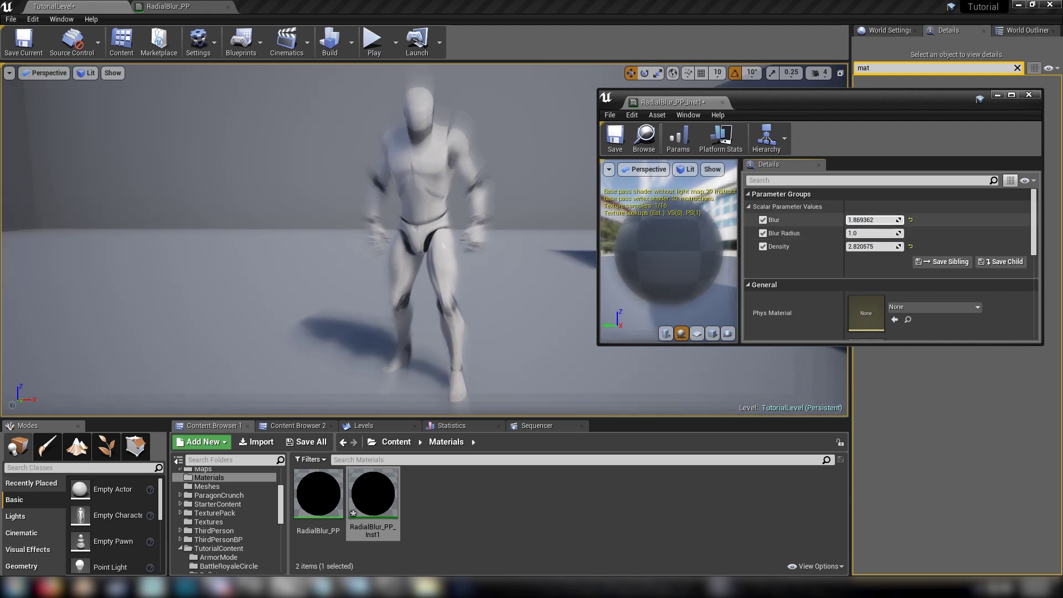
mouse_move(872, 220)
left_mouse_down()
mouse_move(863, 220)
mouse_move(882, 220)
mouse_move(873, 219)
left_mouse_up()
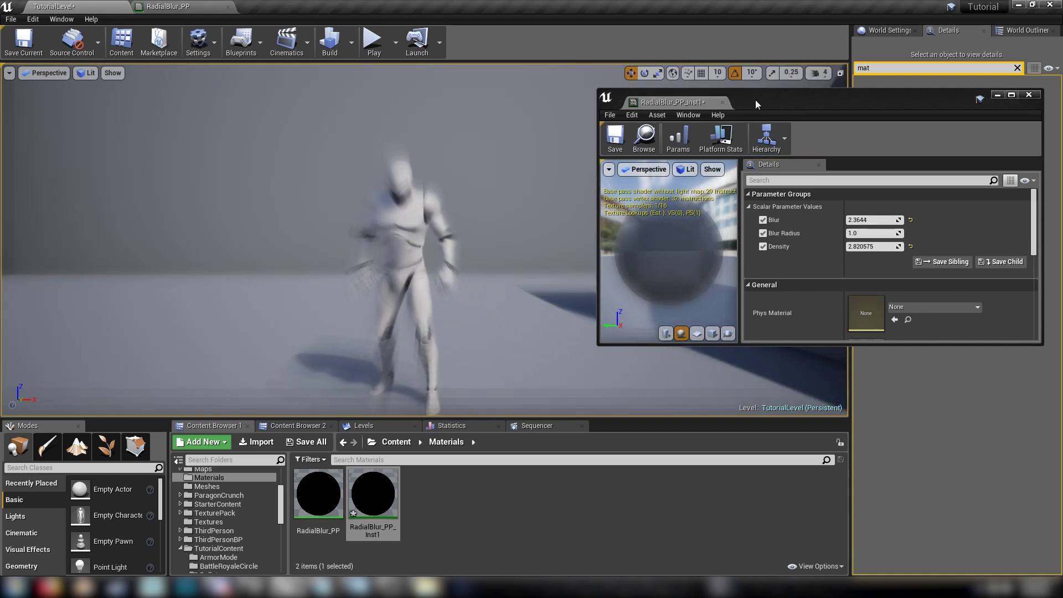
left_click(616, 146)
left_click_drag(761, 102, 765, 304)
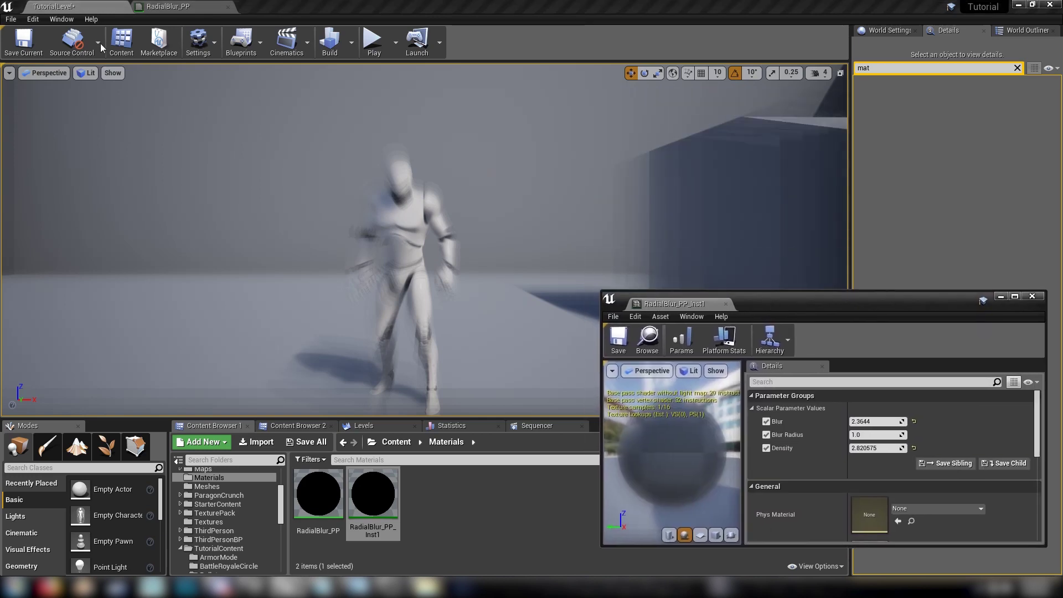
In RadialBlur_PP, swap the Lerp inputs so Radial Blur feeds A and Mask (RGB) feeds B, and wire Density directly to Density (S)
left_click(160, 6)
right_click_drag(548, 271, 484, 235)
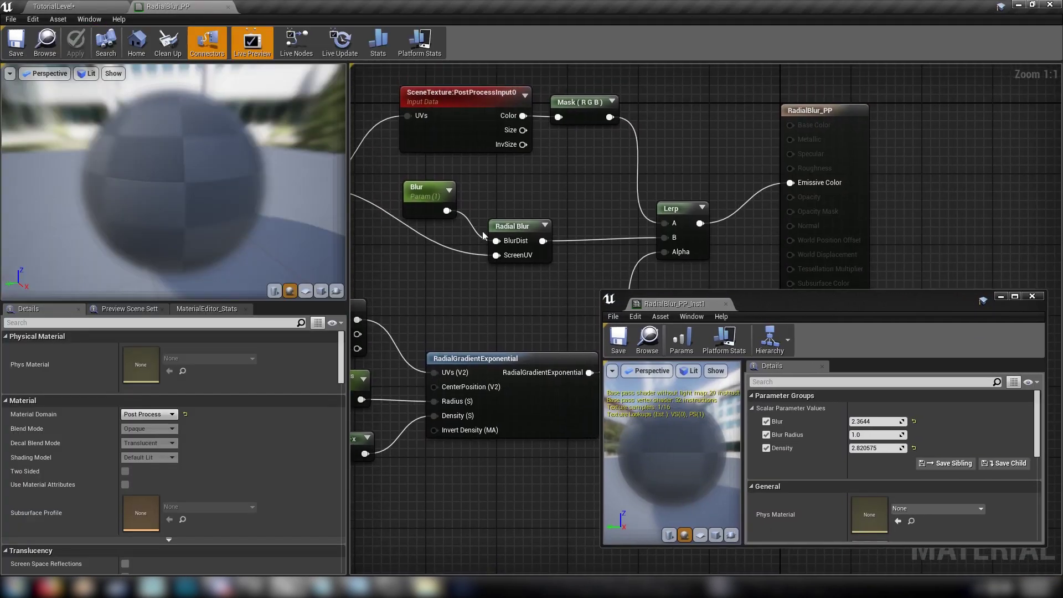
left_click_drag(608, 116, 544, 241)
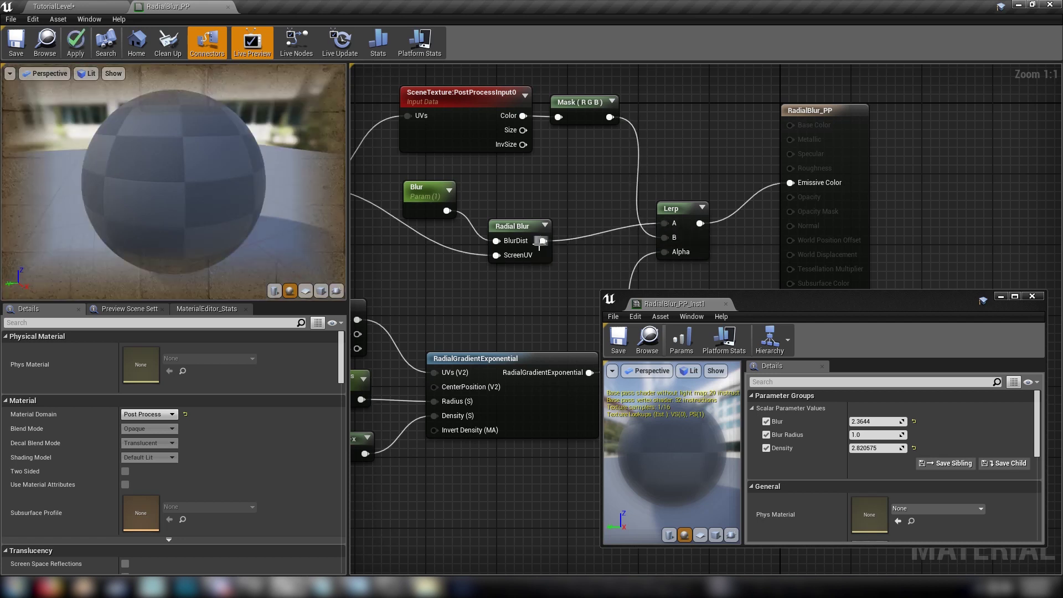
right_click_drag(513, 309, 627, 150)
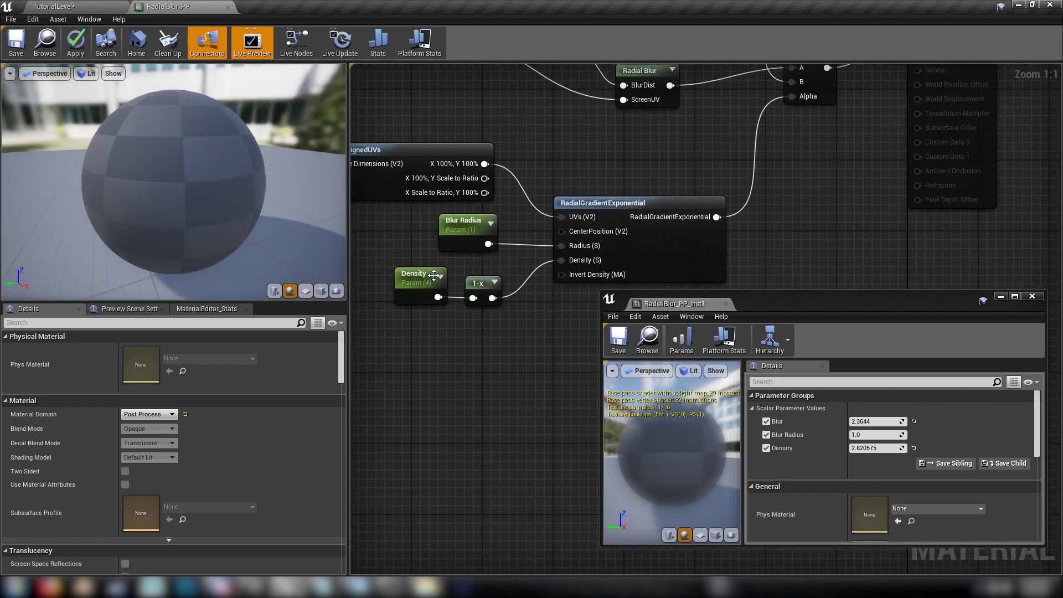
left_click_drag(438, 297, 576, 262)
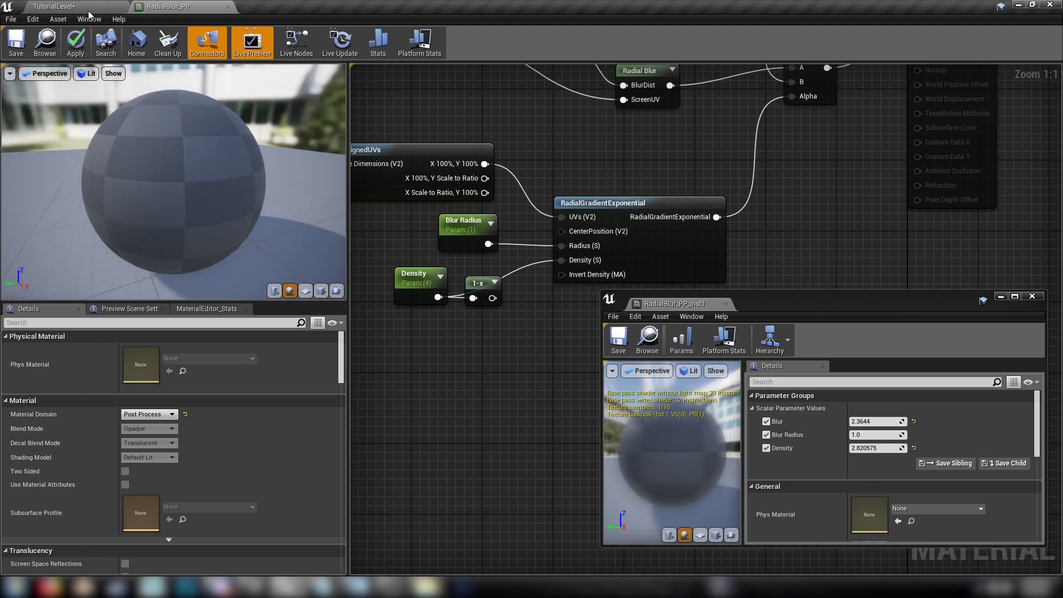
Back in TutorialLevel, try lower Density values on the instance, ending at about 0.007
left_click(55, 5)
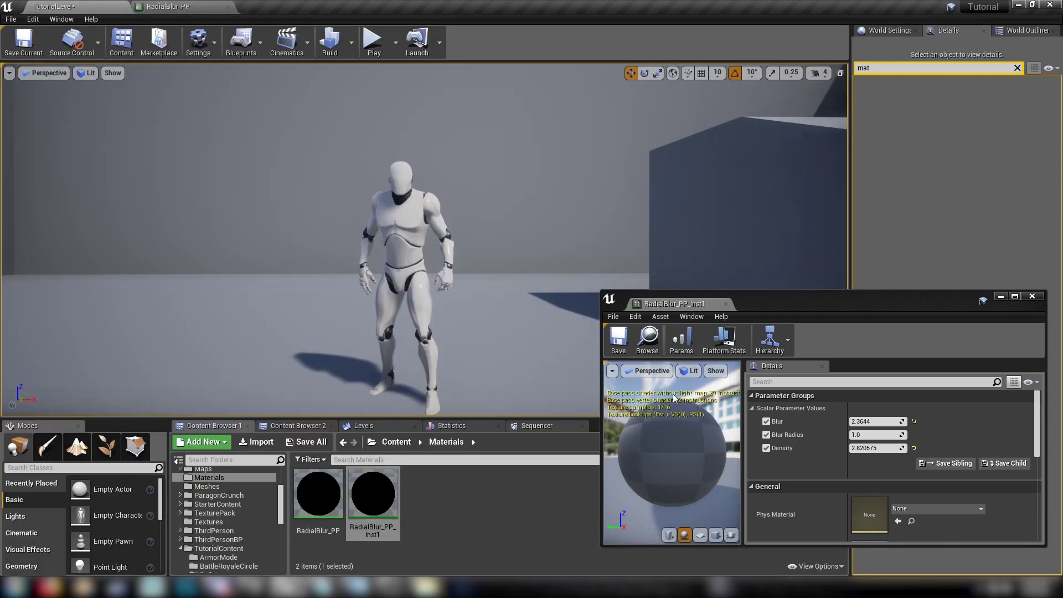
left_click_drag(809, 309, 817, 211)
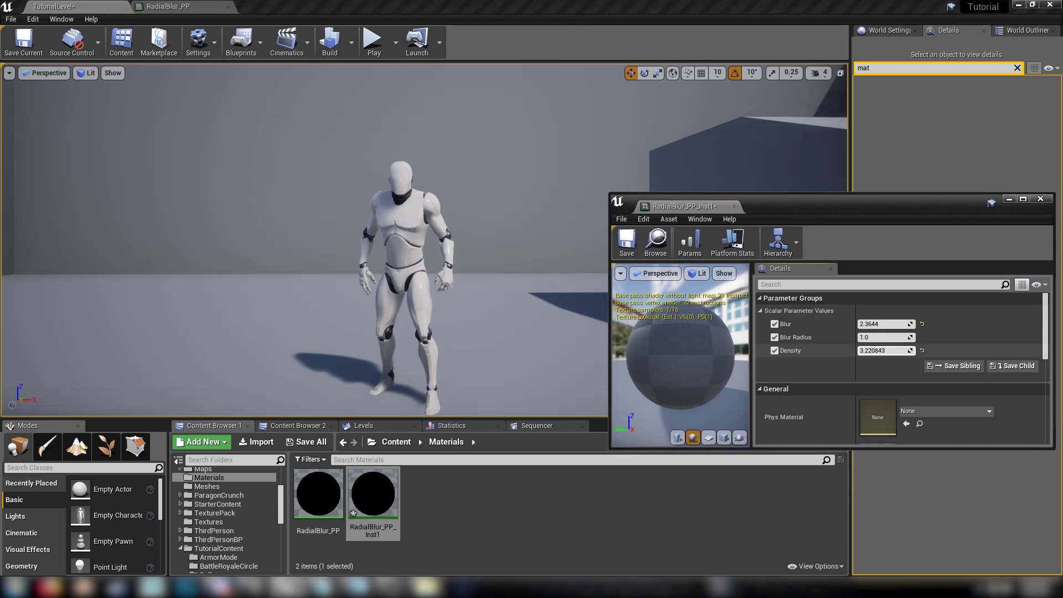
left_click_drag(884, 350, 864, 351)
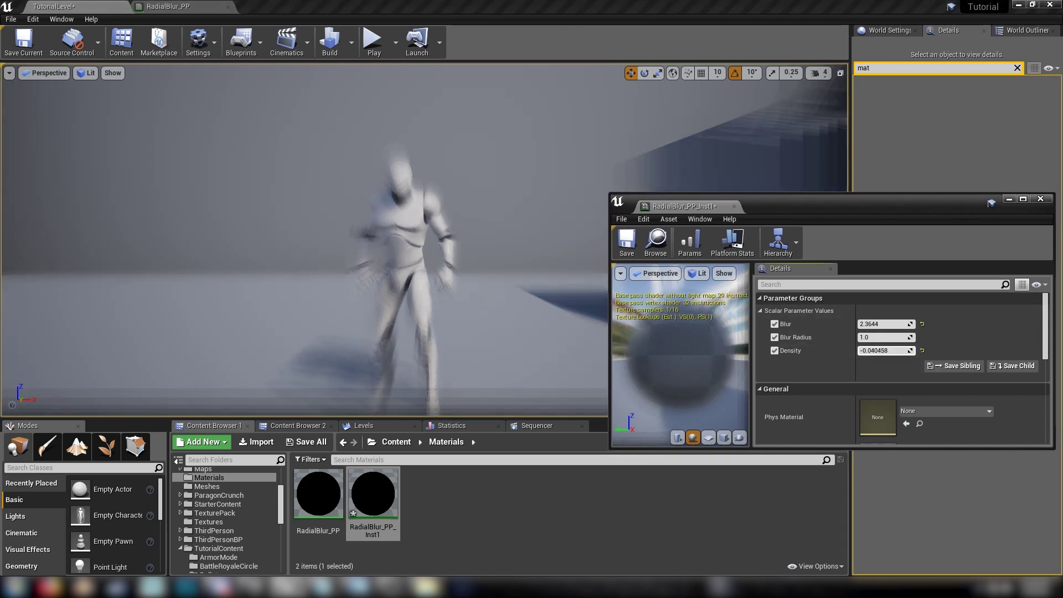
left_click_drag(885, 350, 893, 351)
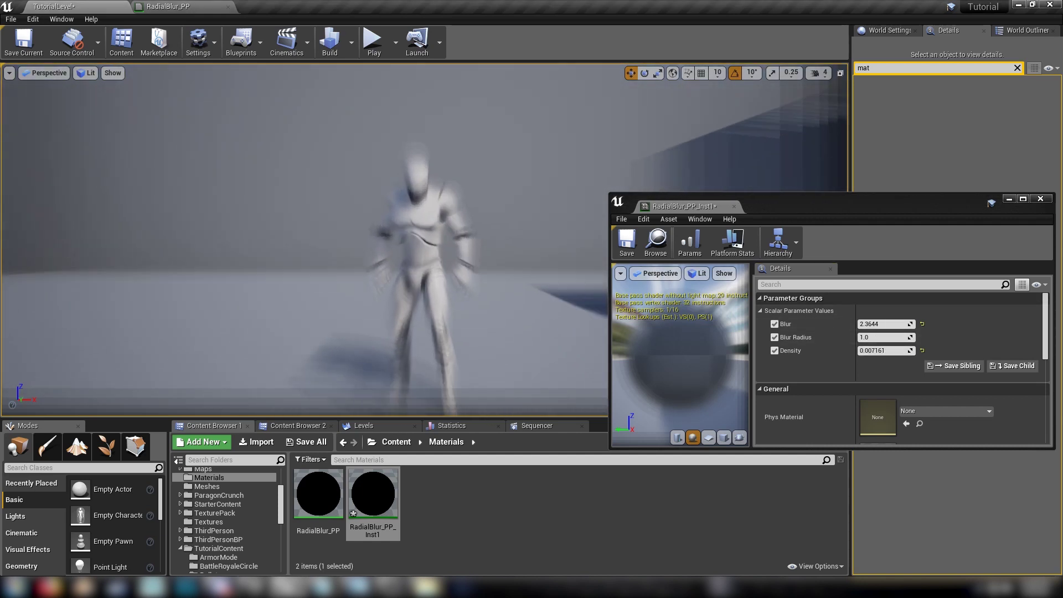
Set the instance's Blur to about 3.05 and Density to about 1.06, and look around the level to examine the blur
right_click_drag(421, 239, 476, 239)
left_click_drag(897, 326, 942, 350)
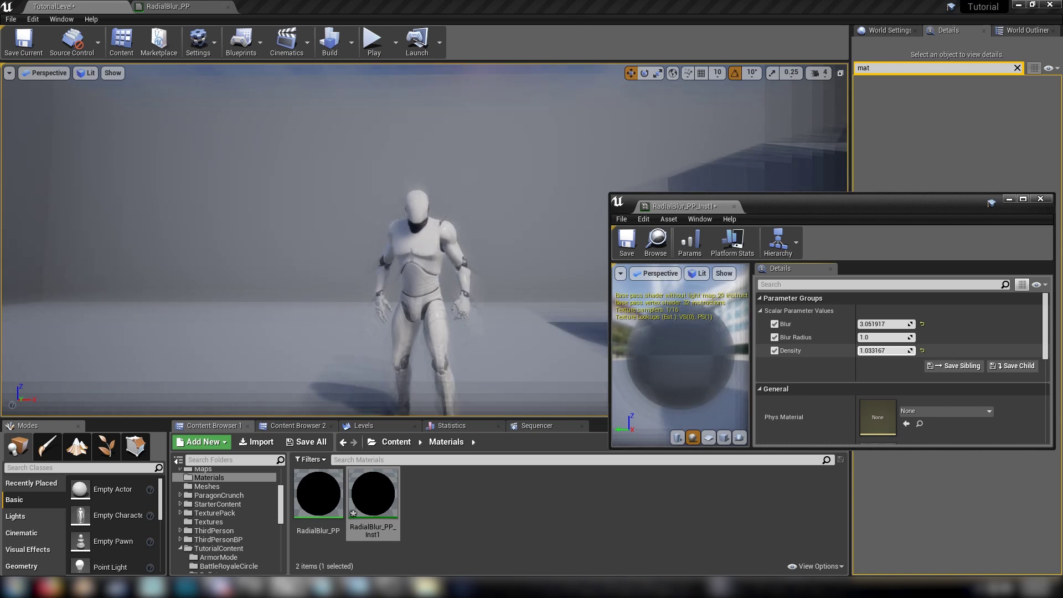
right_click_drag(498, 288, 456, 298)
left_click_drag(867, 211, 933, 343)
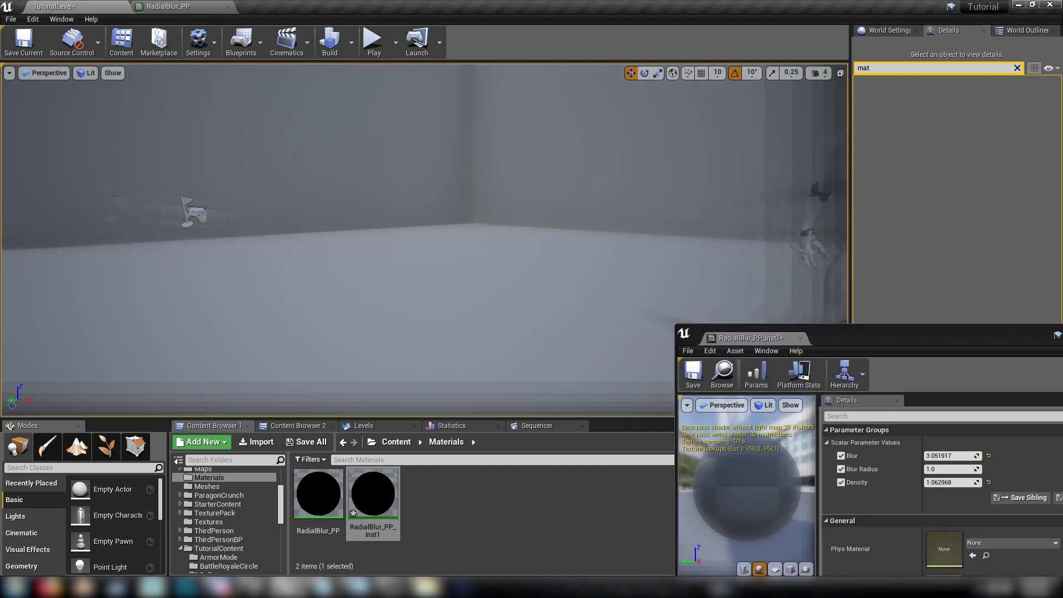
right_click_drag(499, 277, 521, 279)
left_click_drag(863, 340, 747, 105)
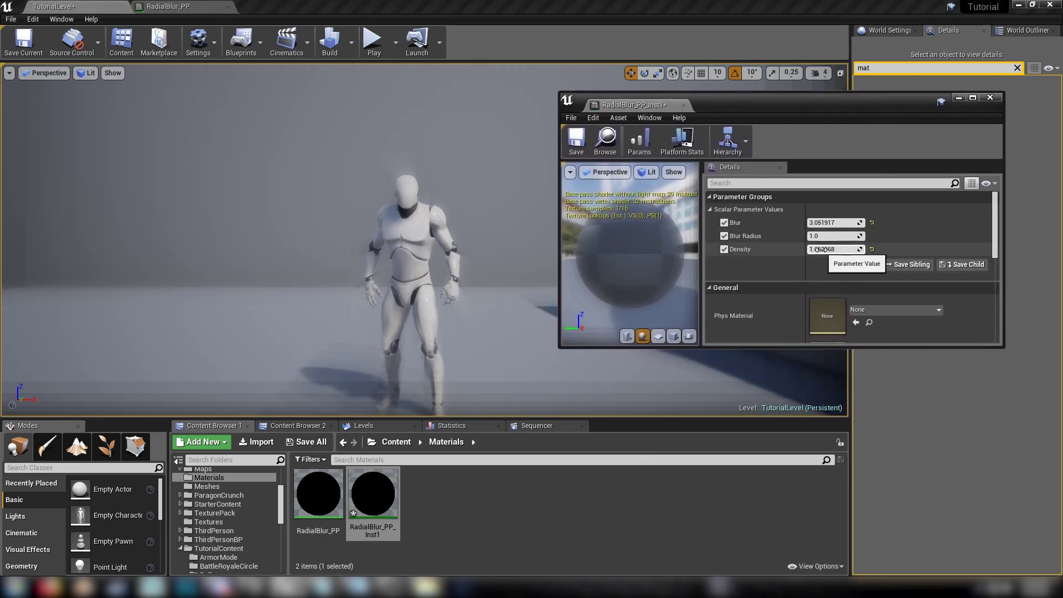
In RadialBlur_PP, wire Density back through the 1-x node to Density (S), Mask (RGB) to Lerp A and Radial Blur to Lerp B
left_click(168, 7)
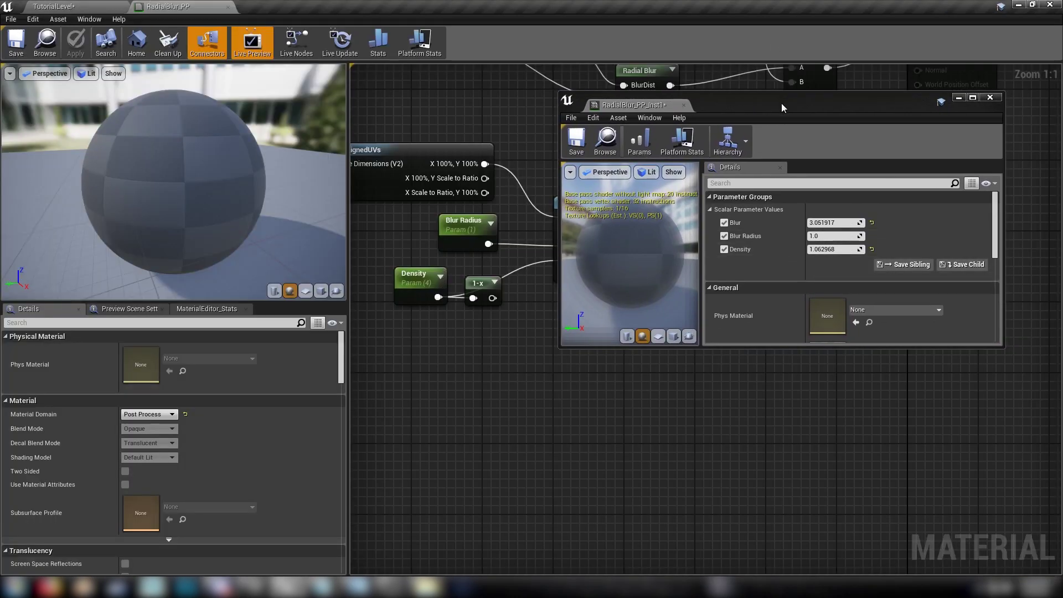
left_click_drag(782, 107, 777, 382)
right_click_drag(720, 291, 711, 301)
left_click_drag(483, 309, 553, 271)
right_click_drag(723, 138, 676, 308)
left_click_drag(682, 142, 612, 269)
Select the Radial Blur node to show its custom code
right_click_drag(510, 214, 590, 172)
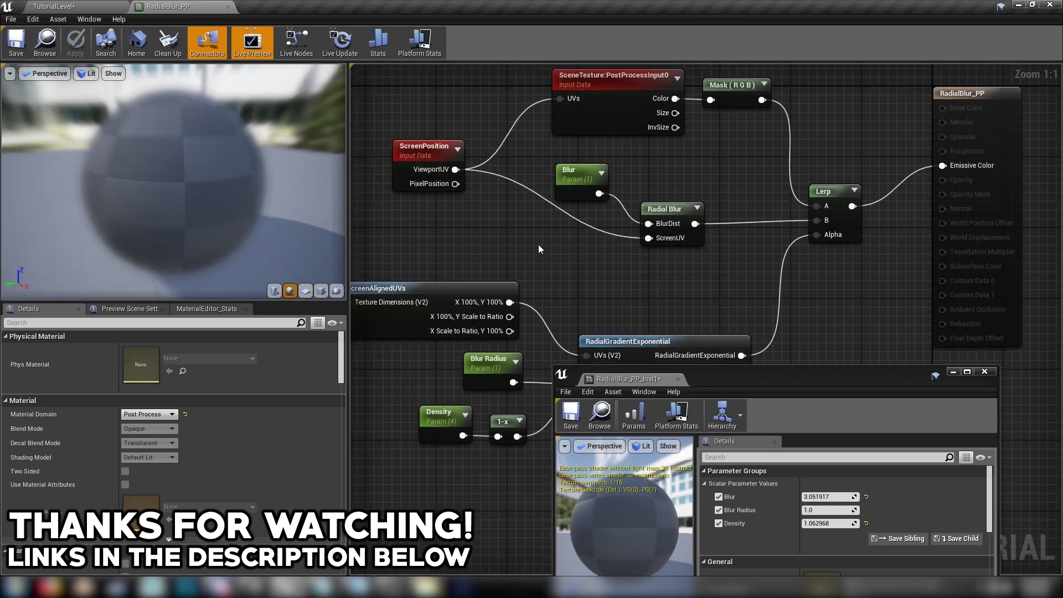
left_click(660, 243)
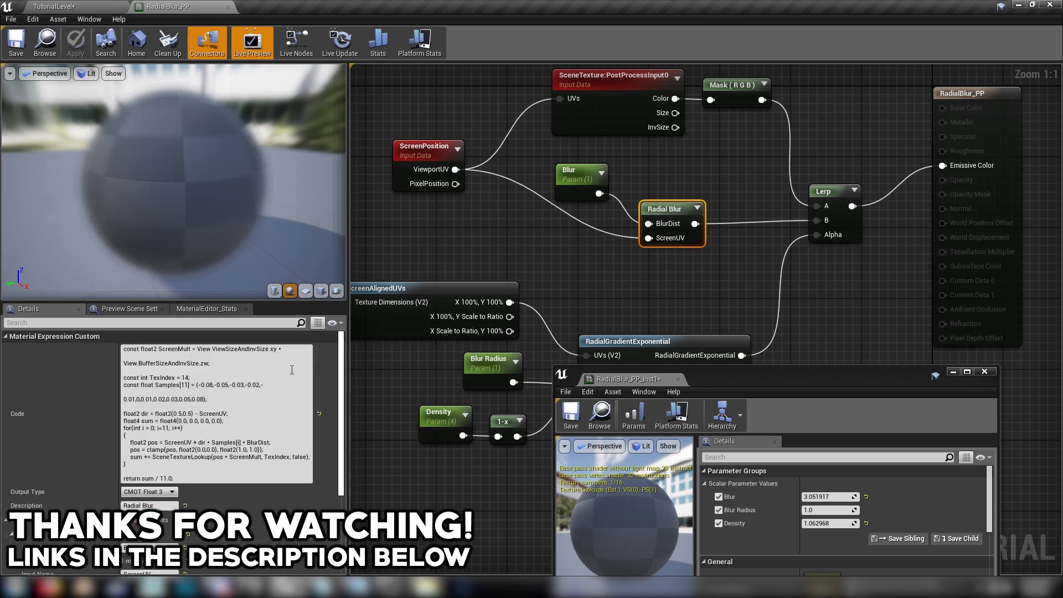